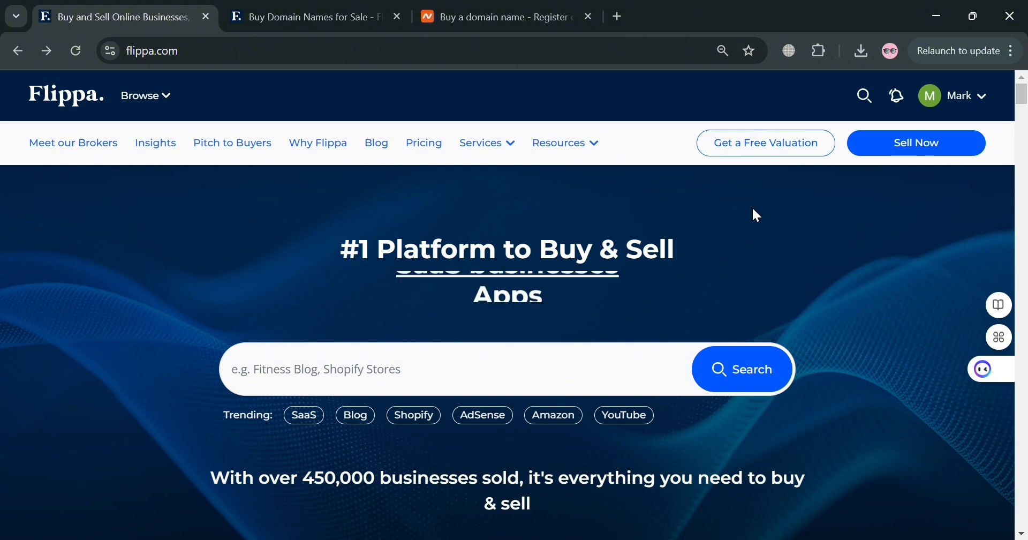
Scroll through the Flippa homepage to review its sections and listings
scroll(738, 288, down, 3)
scroll(739, 288, down, 9)
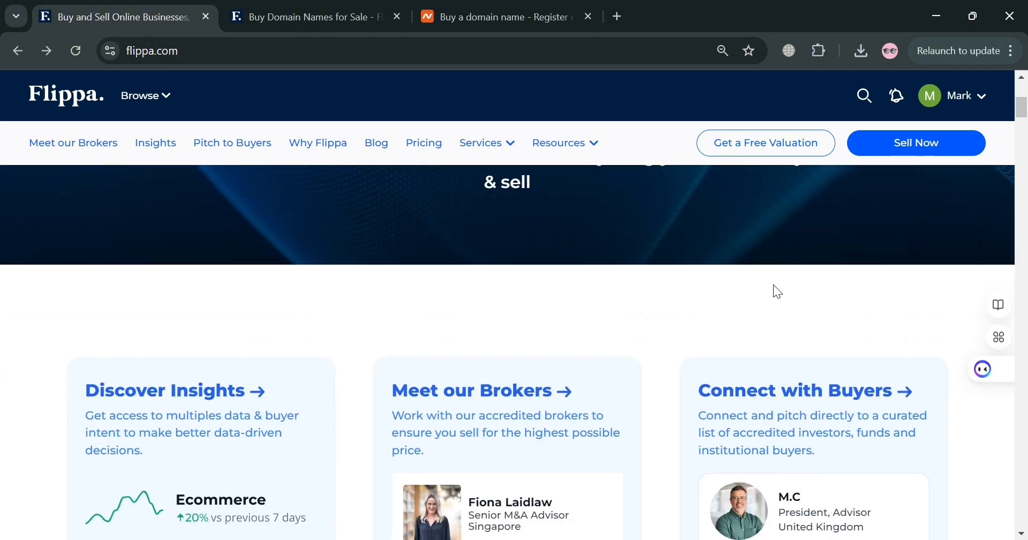
scroll(776, 329, down, 2)
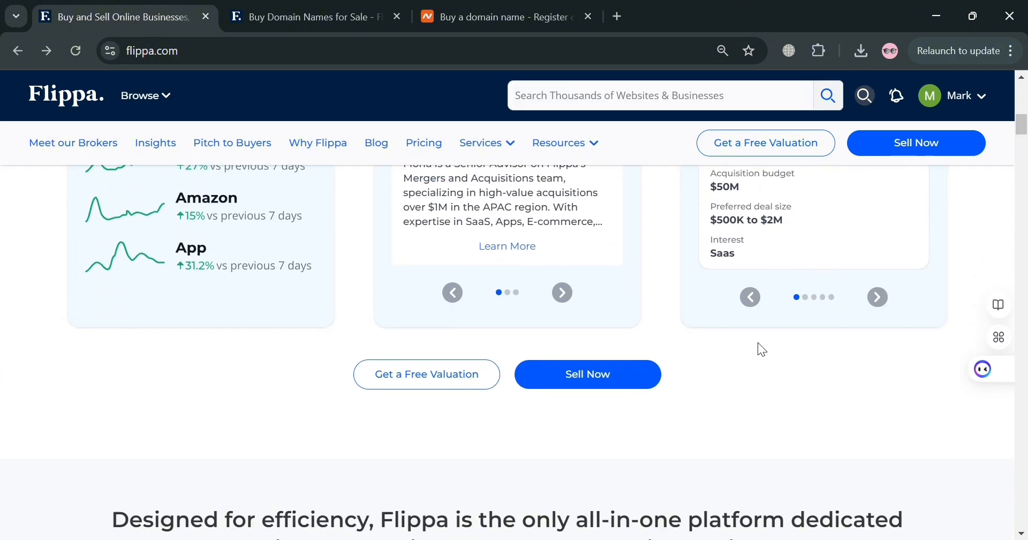
scroll(760, 350, down, 3)
scroll(771, 389, down, 2)
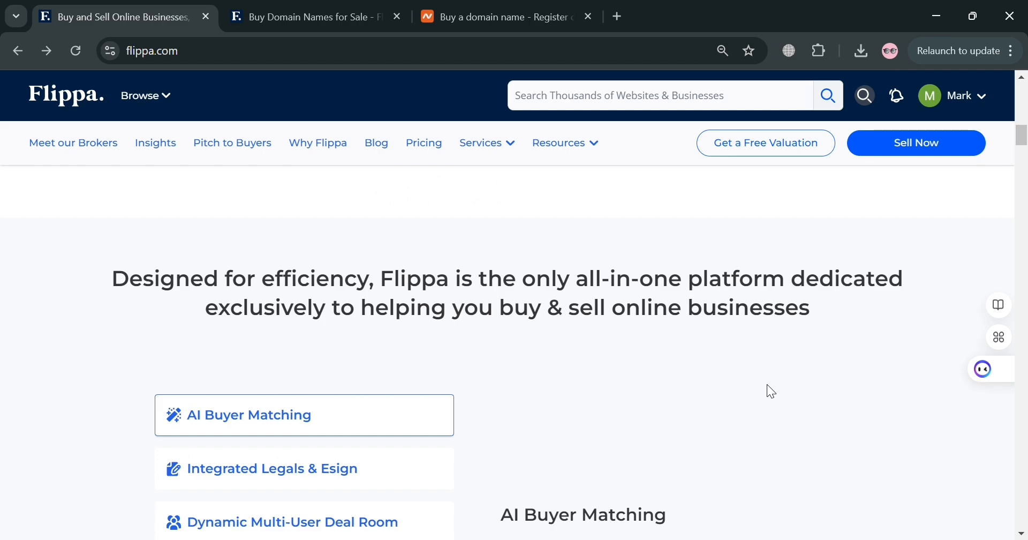
scroll(771, 392, down, 1)
scroll(769, 390, down, 5)
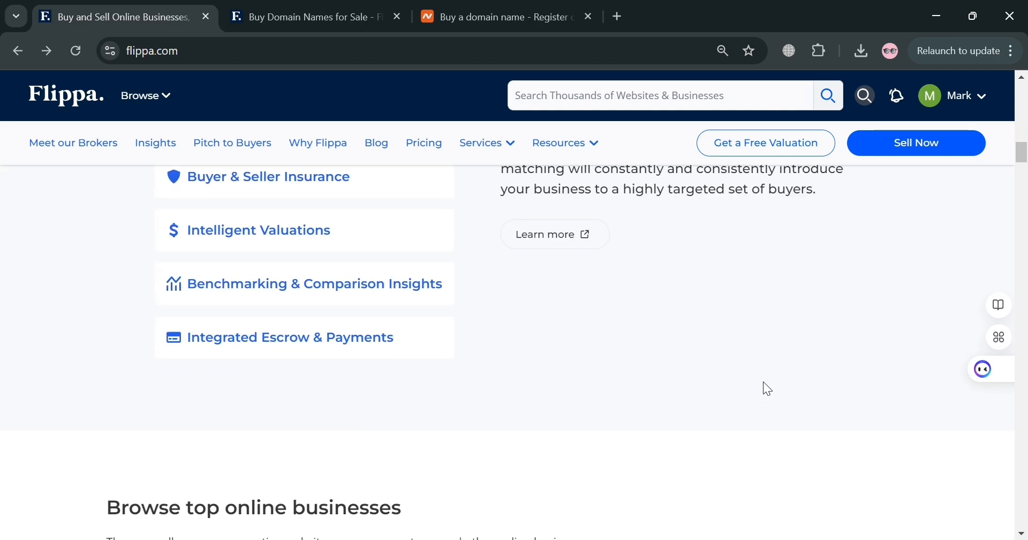
scroll(763, 388, down, 12)
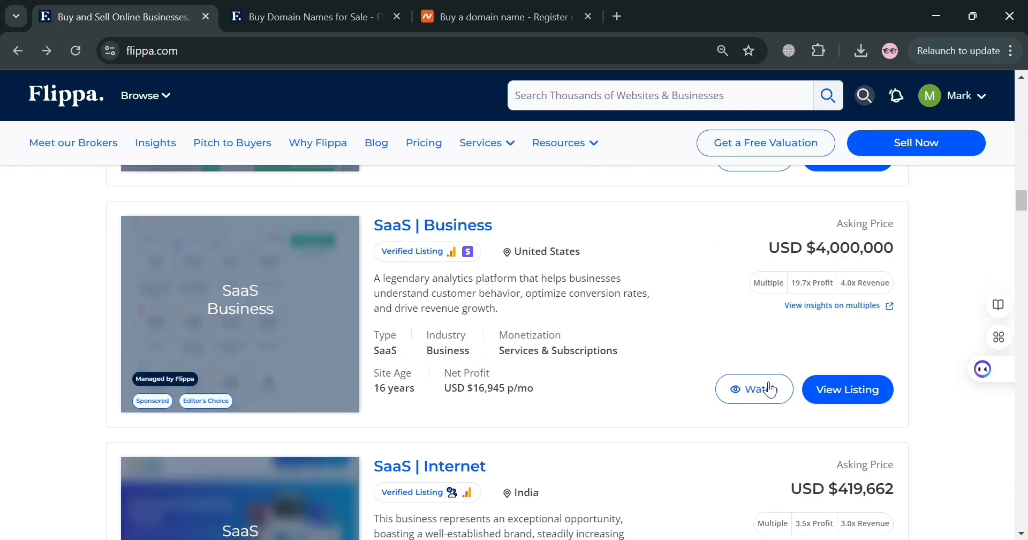
scroll(770, 388, down, 15)
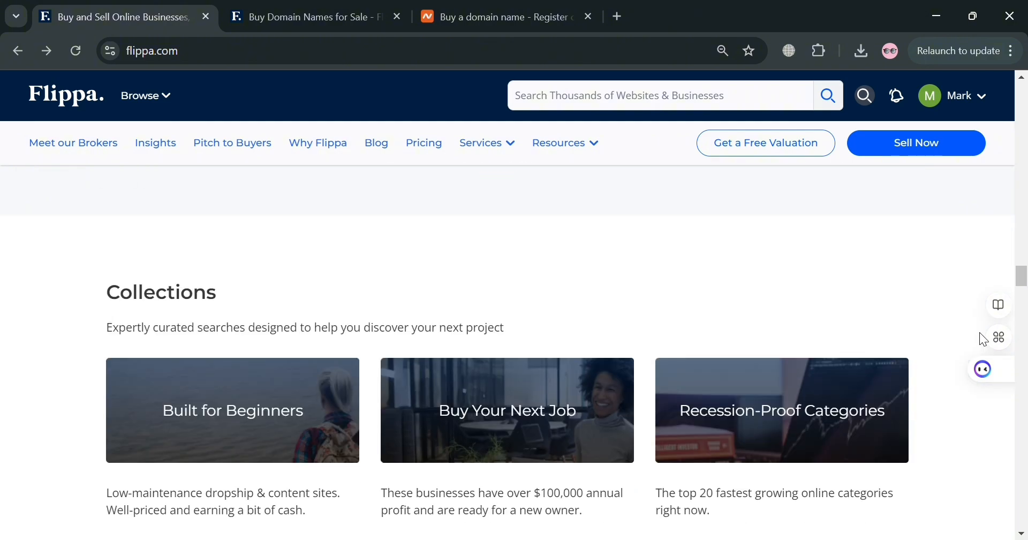
drag(1022, 277, 1027, 149)
scroll(615, 330, up, 5)
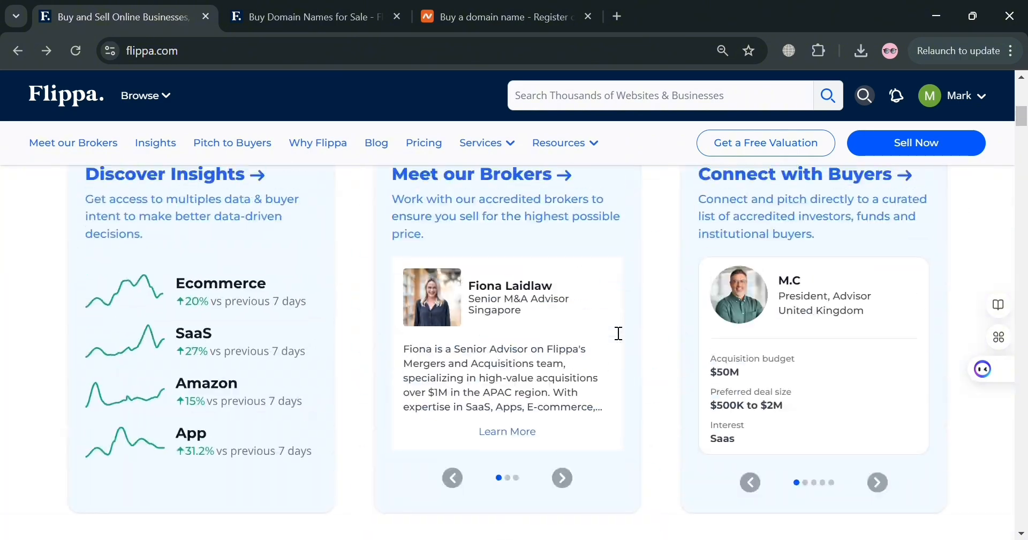
scroll(785, 295, up, 5)
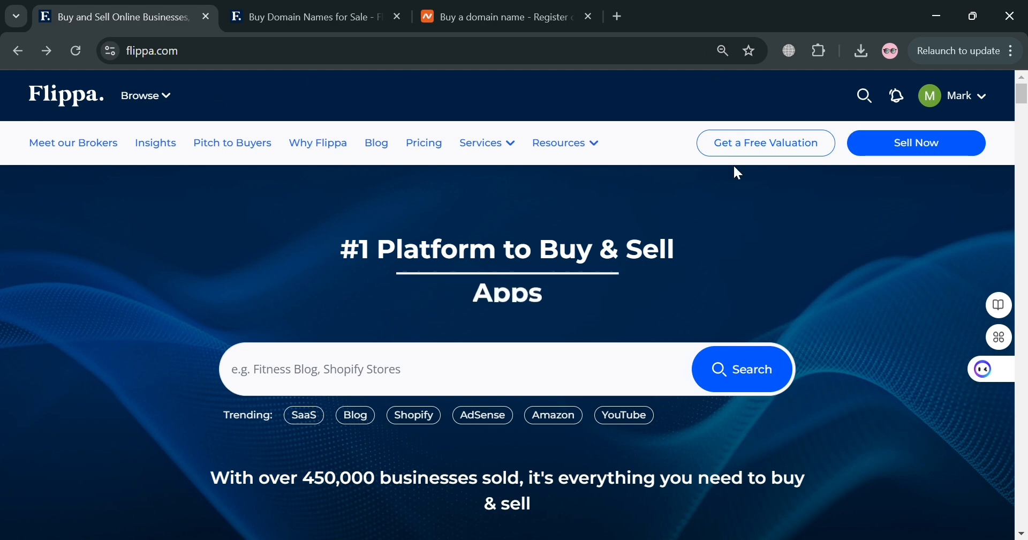
Open the Browse menu and review its business categories
click(176, 104)
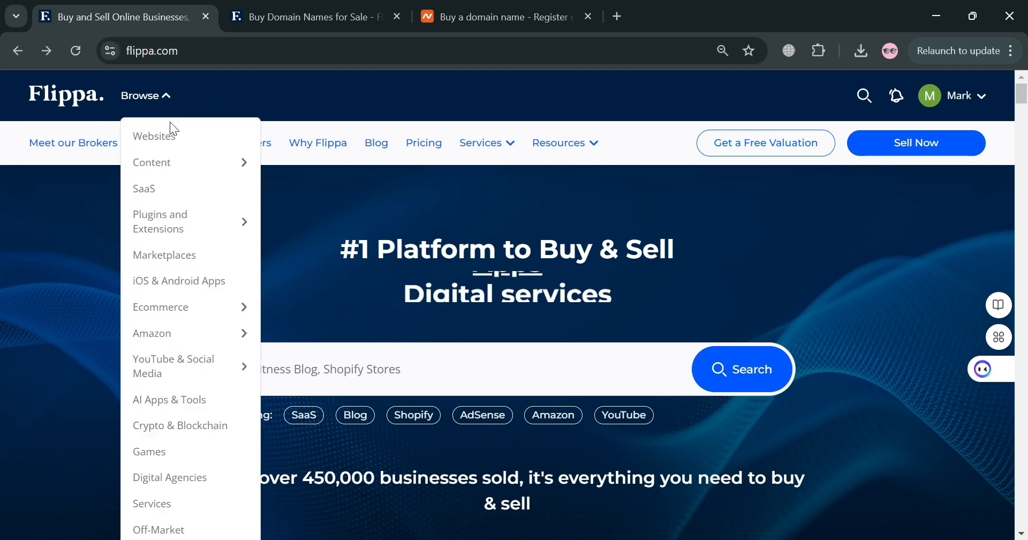
scroll(222, 290, down, 6)
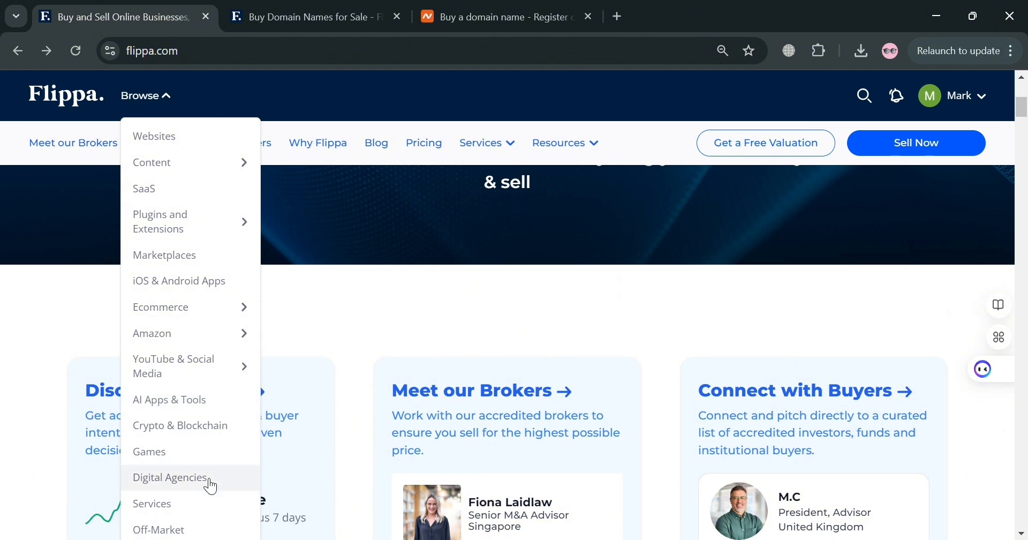
key(ctrl+minus)
key(ctrl+minus)
key(ctrl+minus)
mouse_move(128, 391)
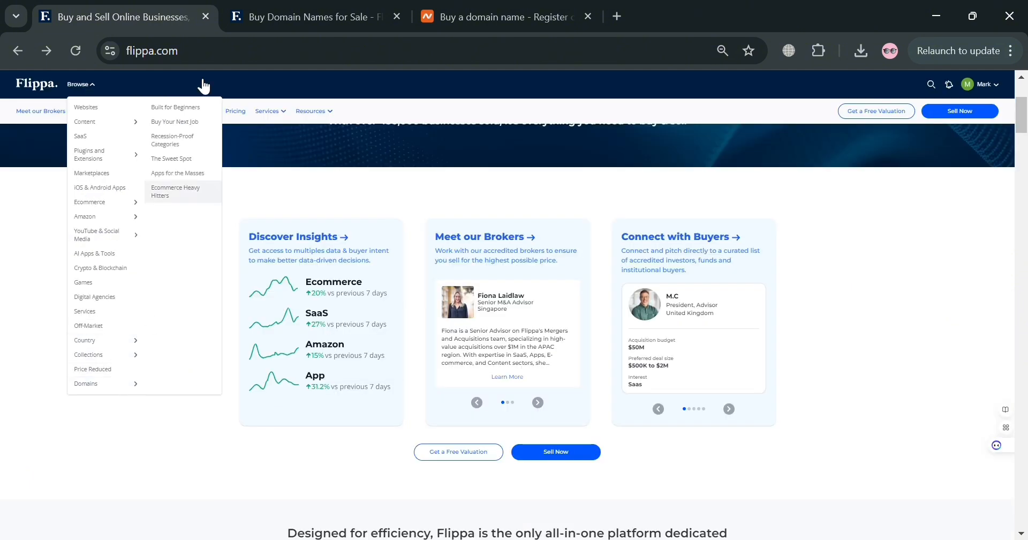
Switch to the domain listings tab to view domains for sale
click(316, 16)
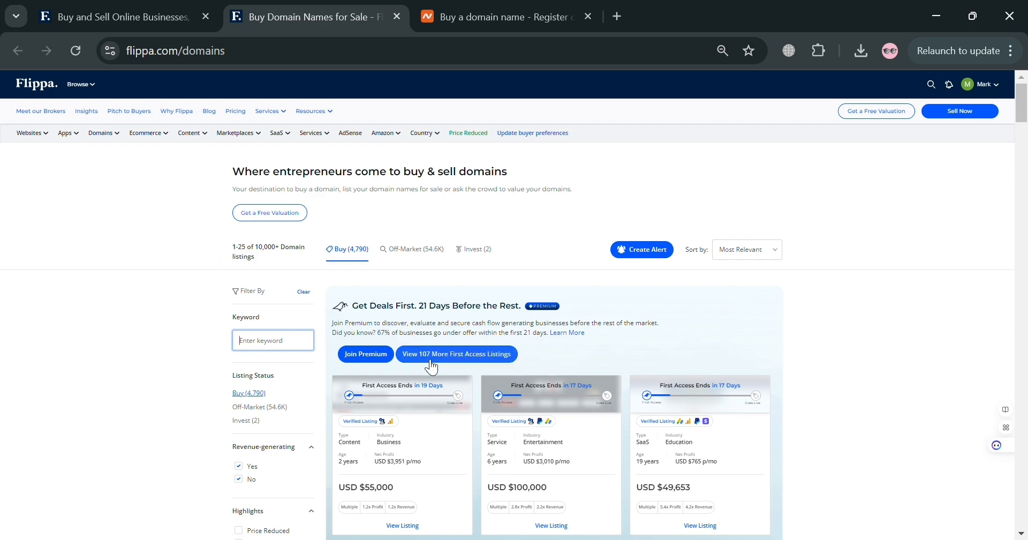
key(ctrl+plus)
key(ctrl+plus)
key(ctrl+plus)
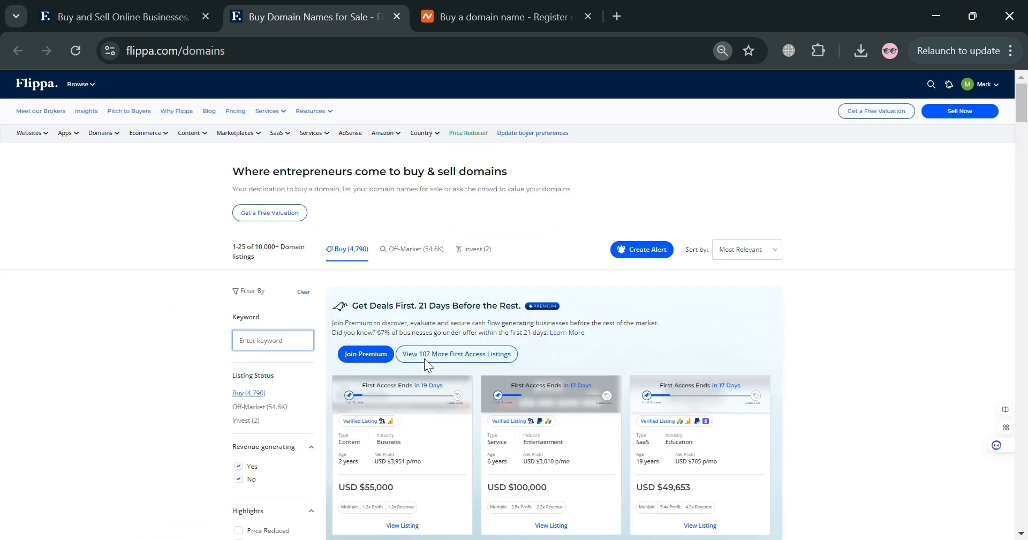
key(ctrl+plus)
key(ctrl+plus)
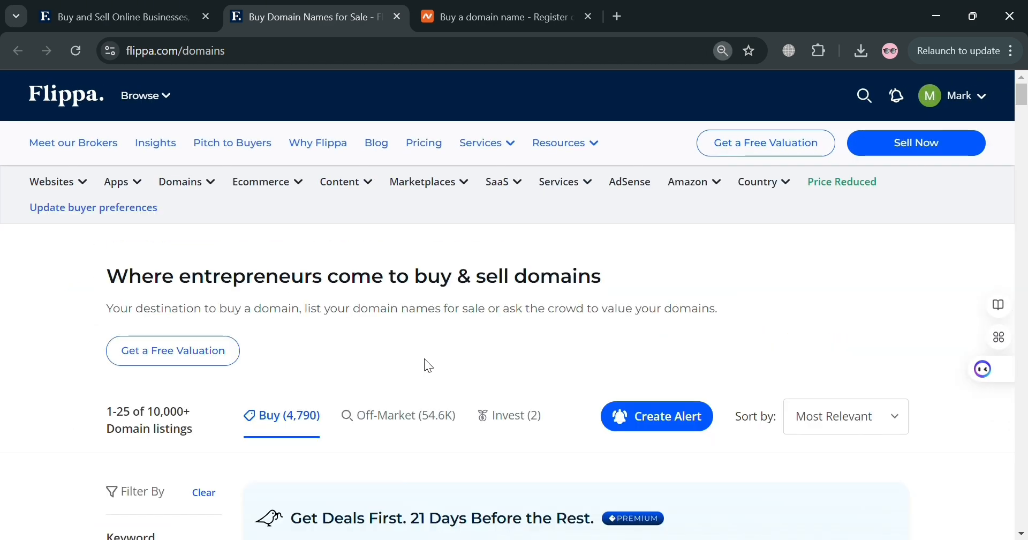
Return to the homepage tab and open the Sell Now page
click(115, 16)
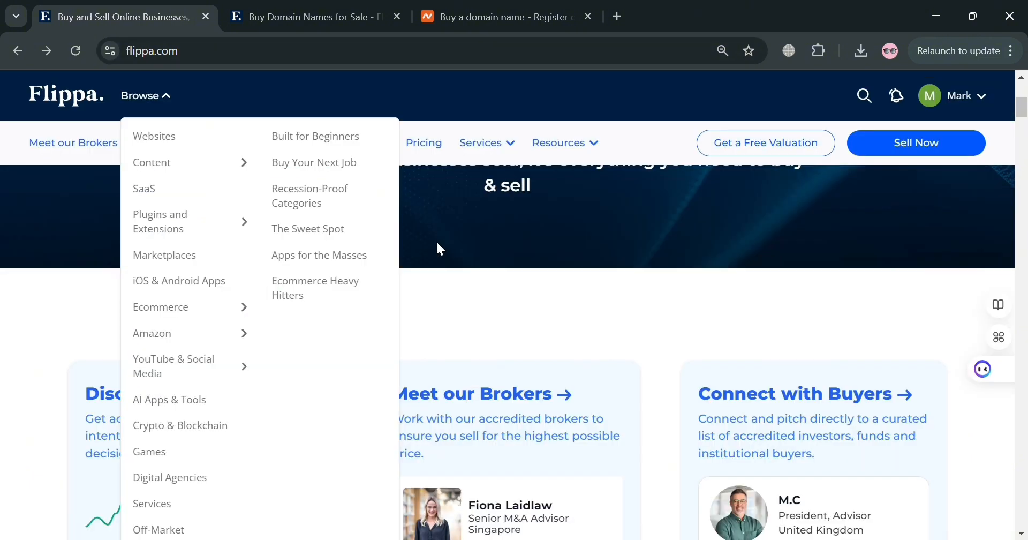
click(524, 296)
scroll(432, 300, up, 5)
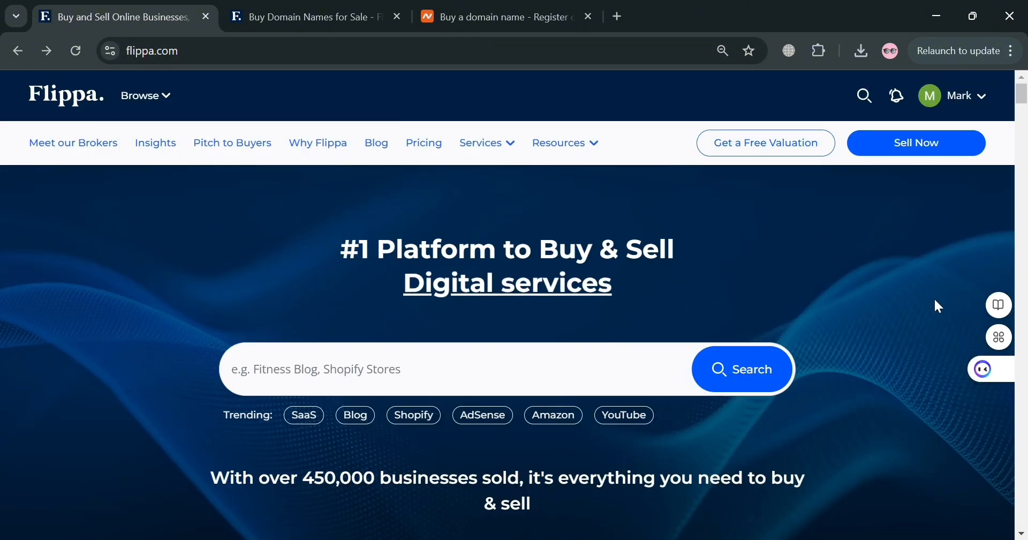
click(937, 153)
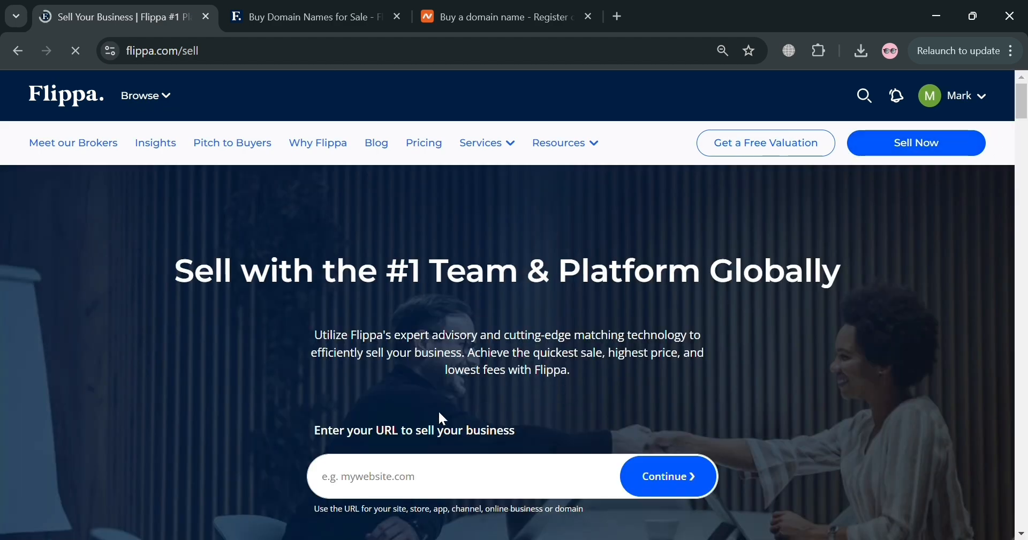
Paste abbibas6000.site as the URL of the business to sell and continue
click(460, 487)
scroll(603, 310, down, 3)
scroll(496, 345, up, 3)
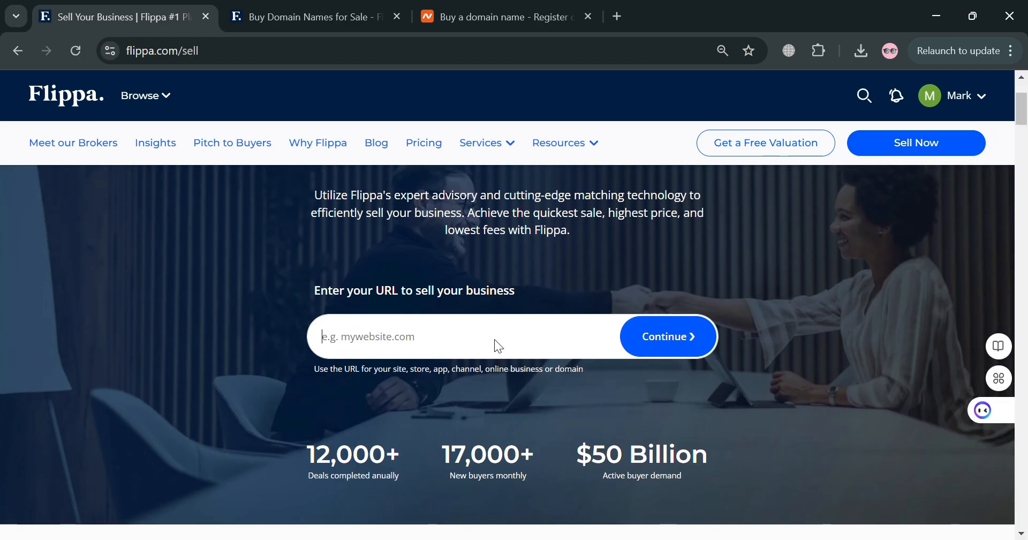
scroll(434, 365, down, 3)
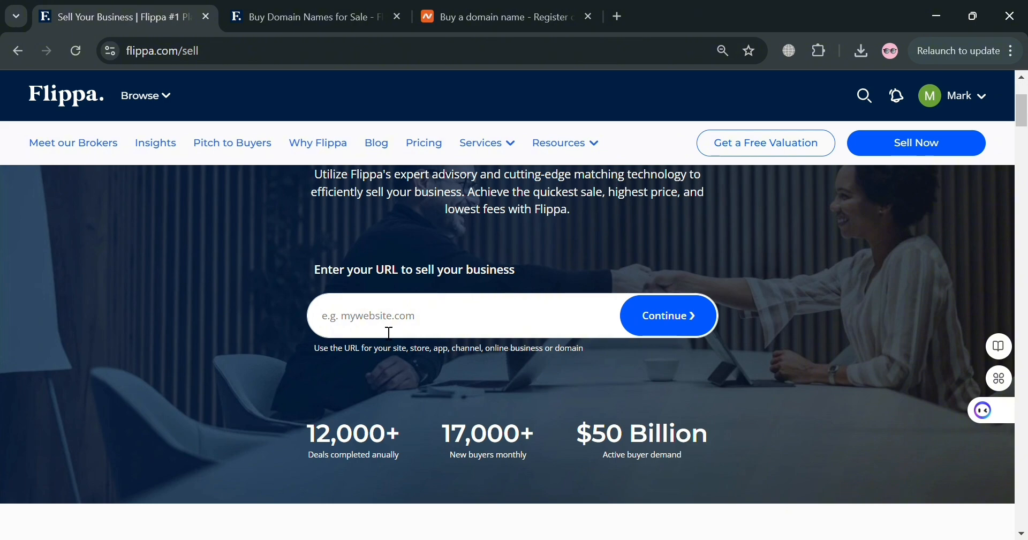
text(abbibas6000.site)
scroll(388, 329, up, 3)
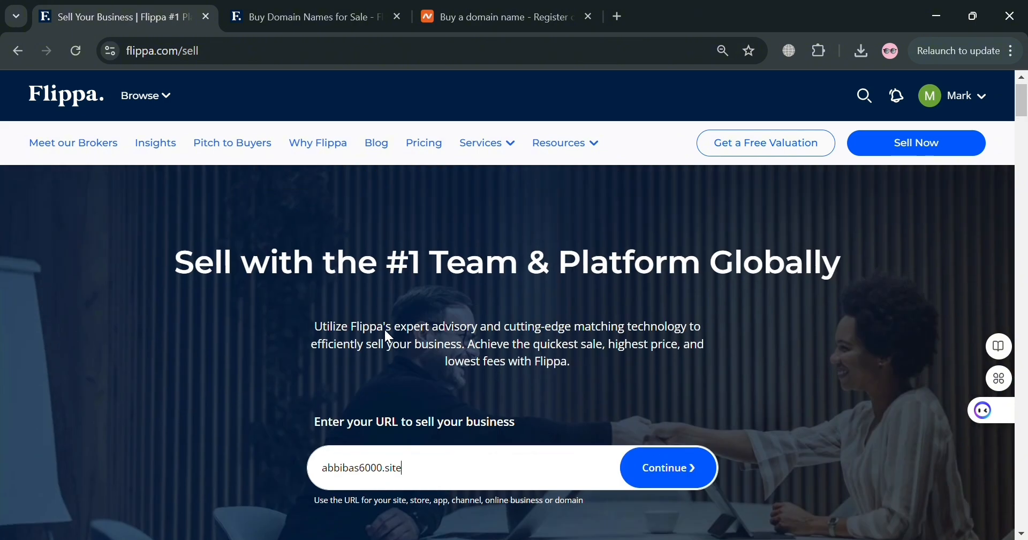
scroll(673, 374, down, 4)
click(656, 240)
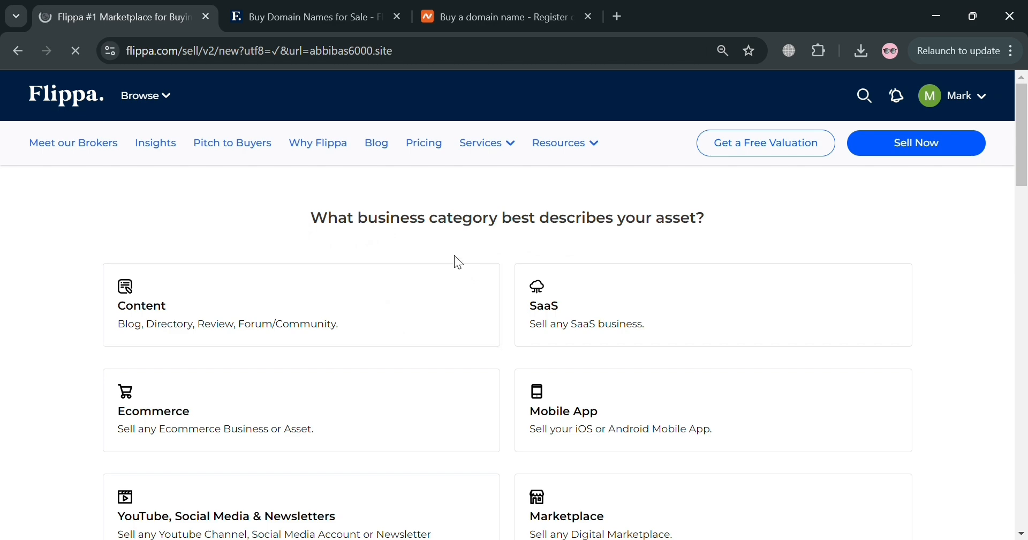
Choose Domain as the business category for the asset
scroll(328, 256, down, 4)
scroll(383, 237, down, 8)
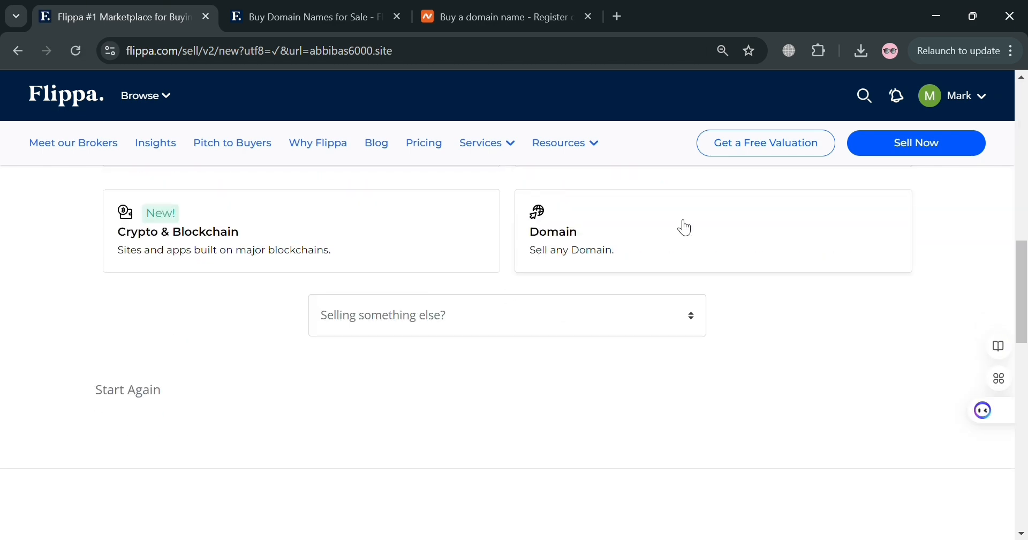
click(697, 240)
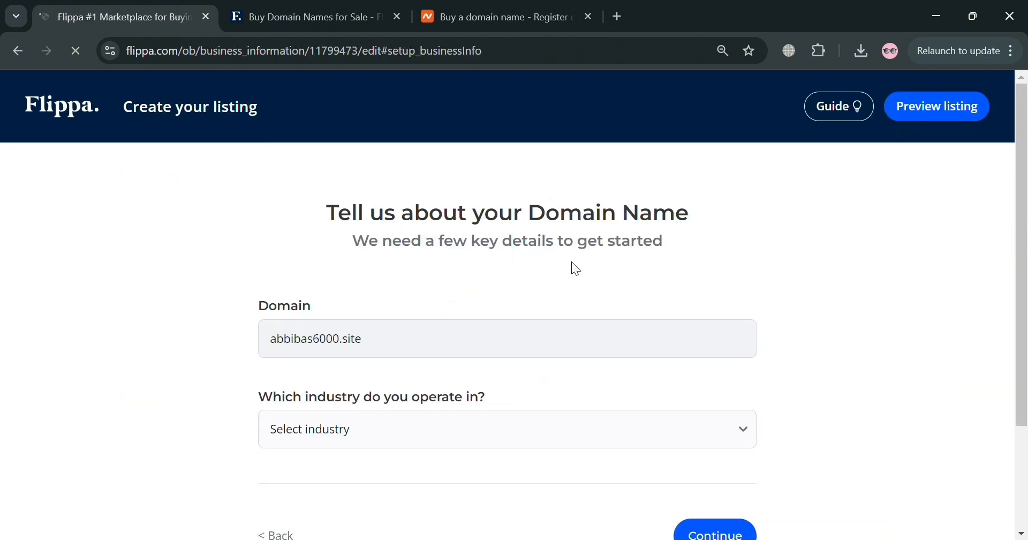
Set the industry to Business and the sub-industry to Finance, then continue
scroll(490, 438, down, 1)
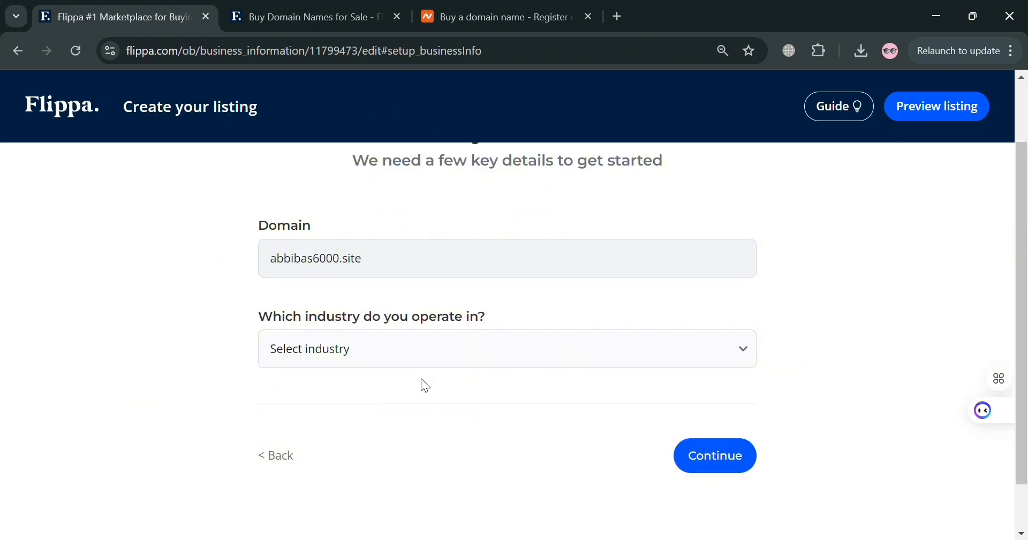
click(470, 357)
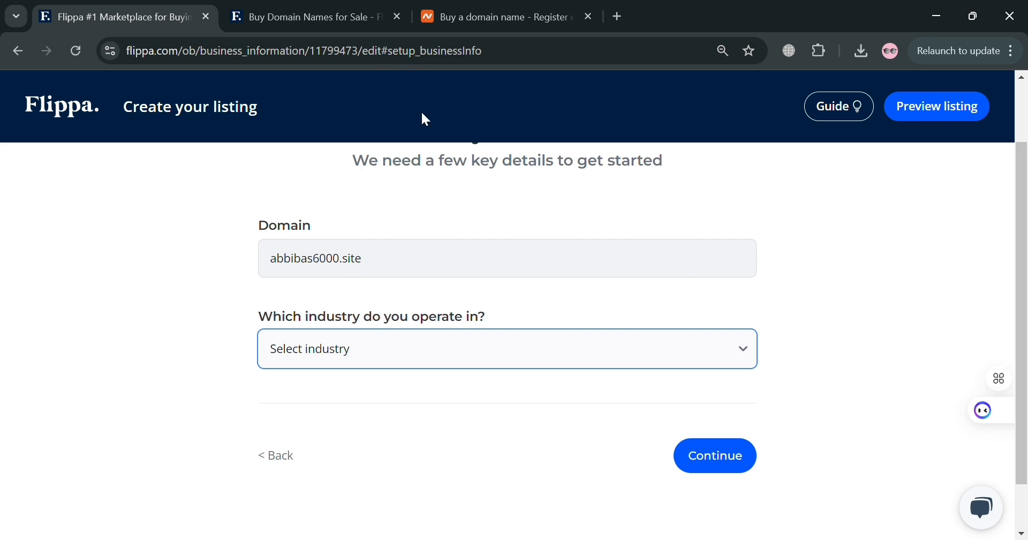
key(b)
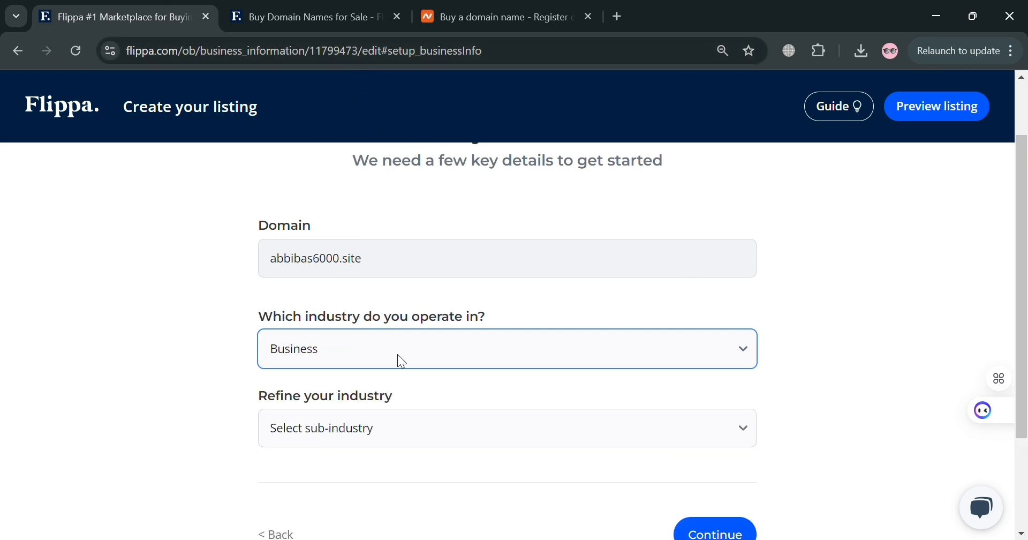
key(Tab)
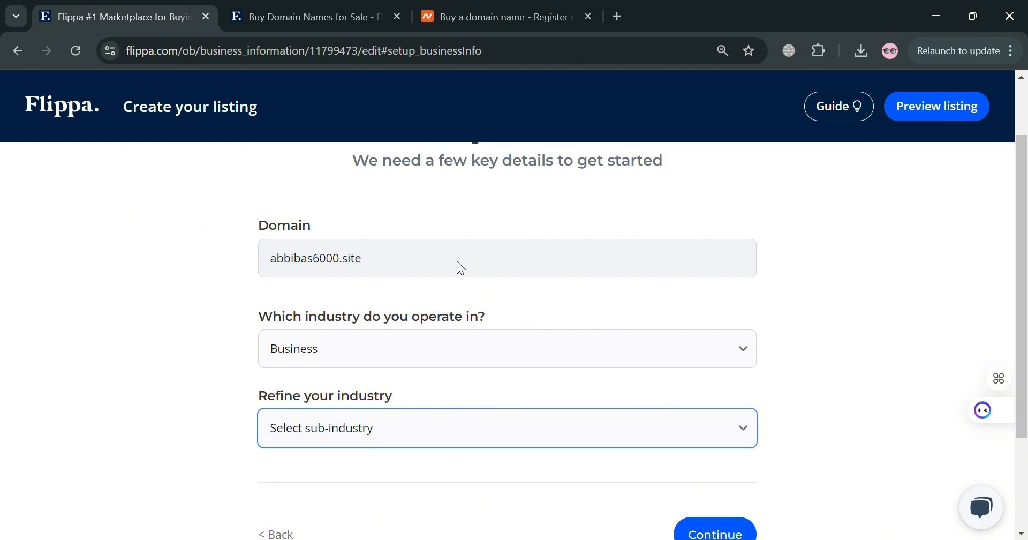
key(f)
scroll(453, 460, down, 3)
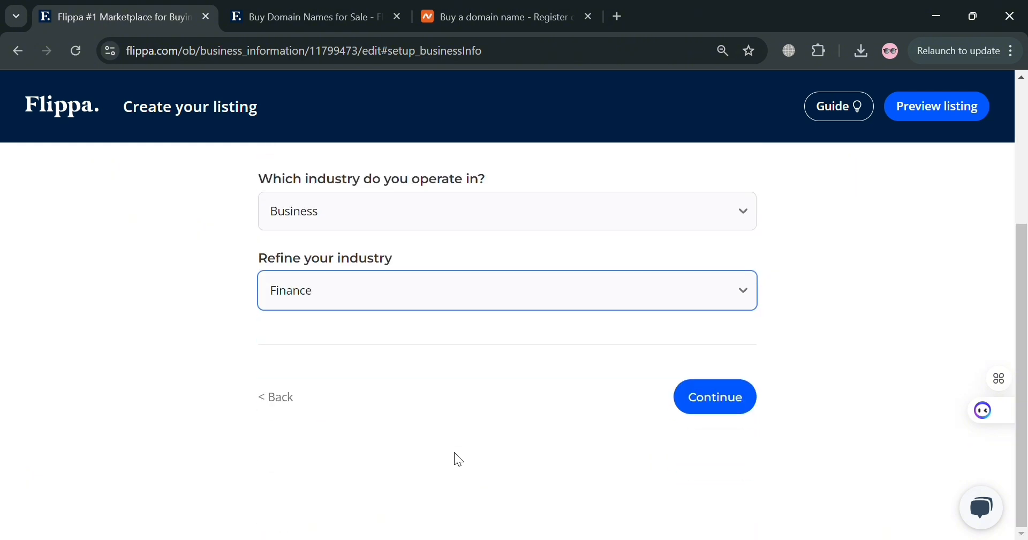
click(732, 399)
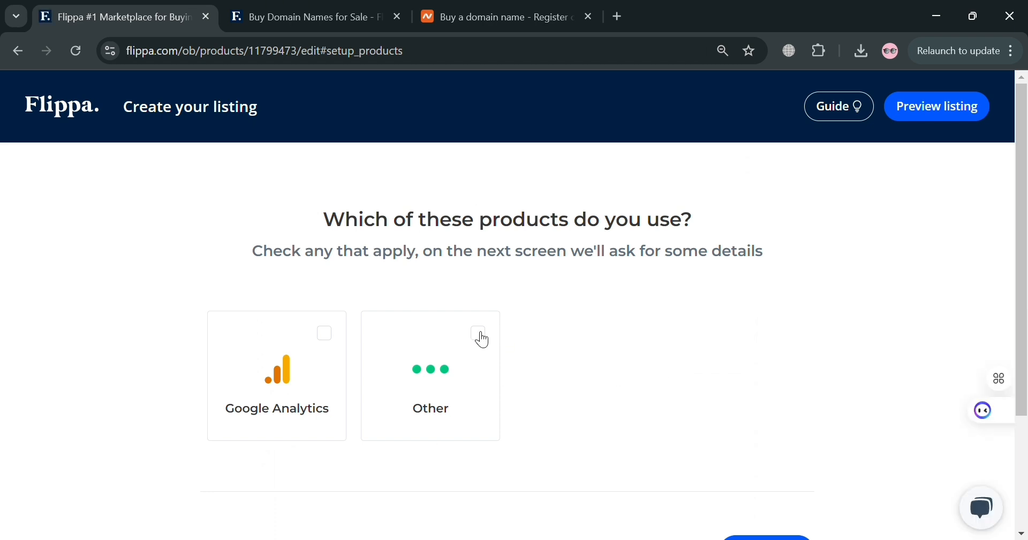
Select Other as the product used, continue, and continue past the Data Integrations page
click(478, 334)
scroll(528, 352, down, 3)
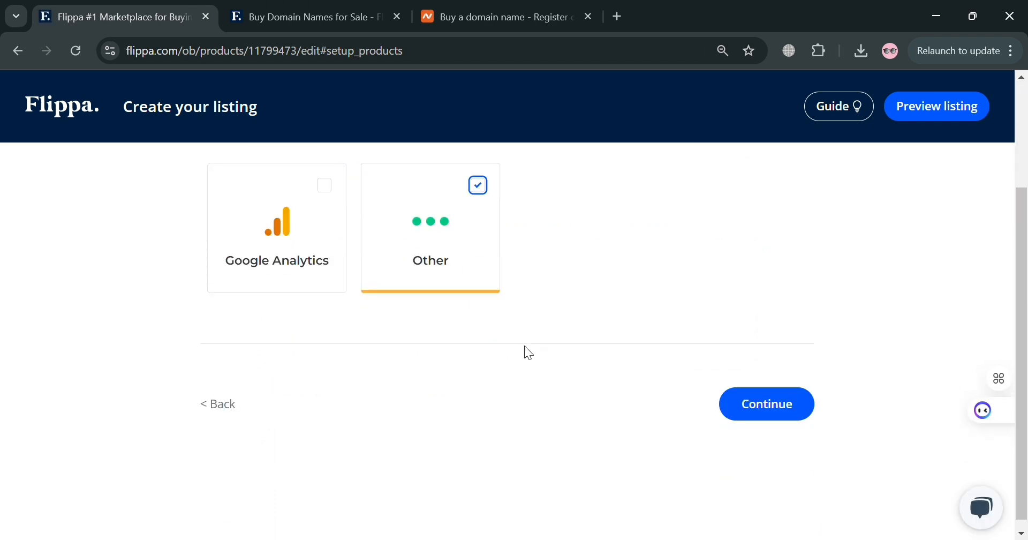
click(781, 407)
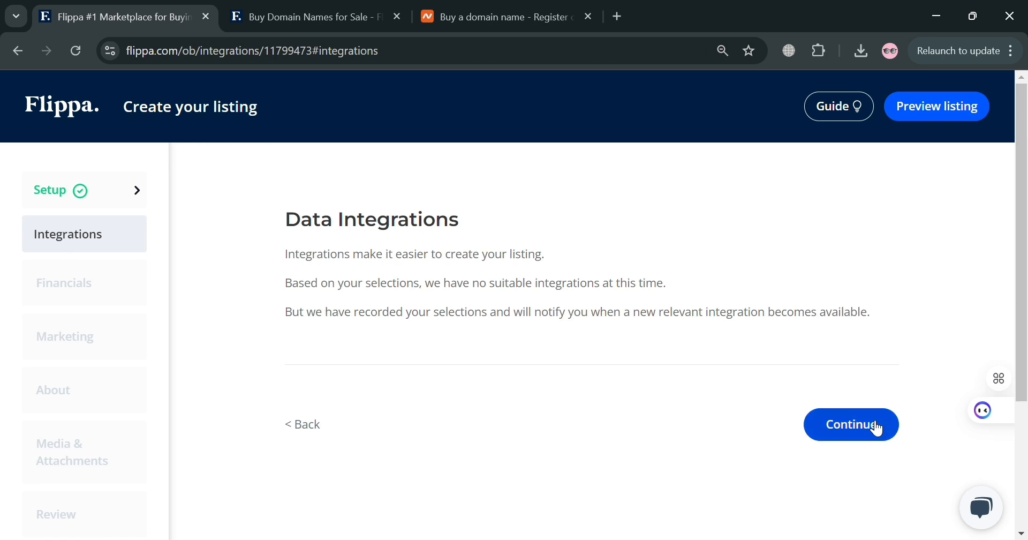
click(880, 426)
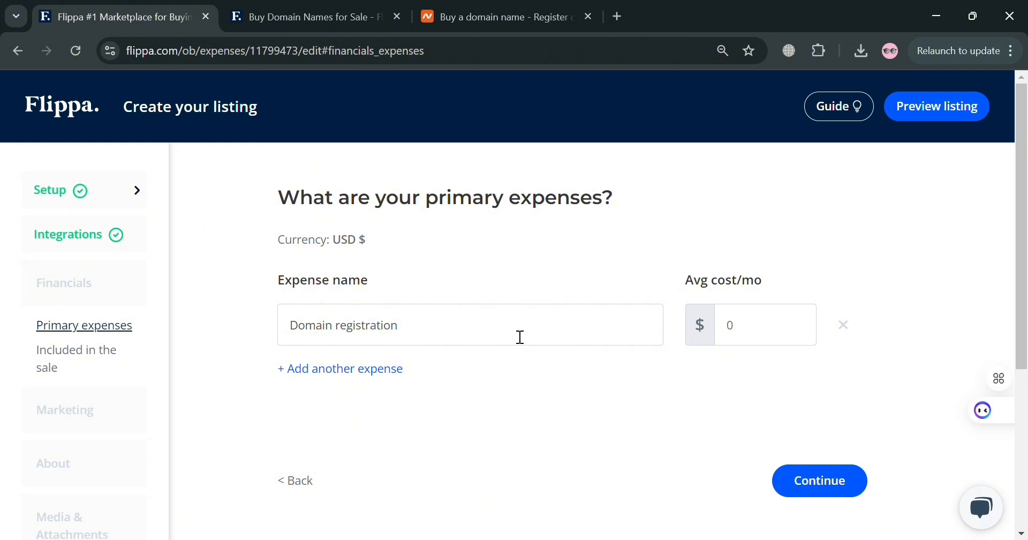
click(519, 337)
click(789, 332)
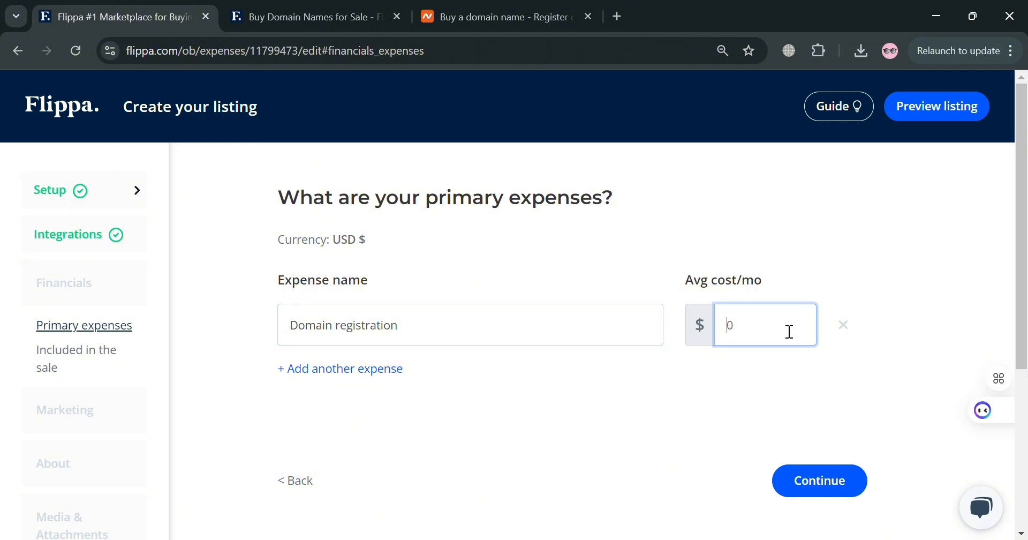
click(741, 416)
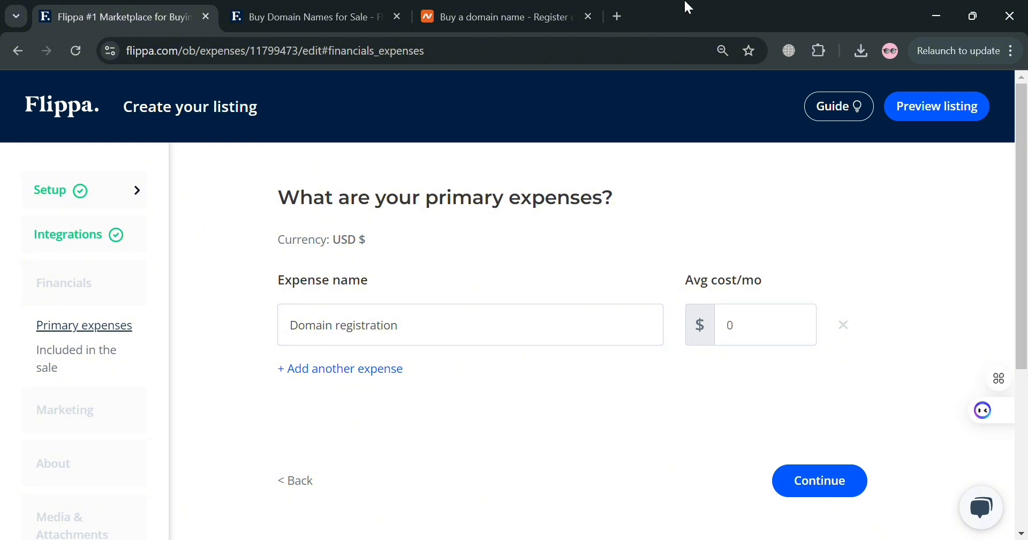
Switch to the GoDaddy tab and search for the domain catfishly.com
click(618, 16)
click(277, 170)
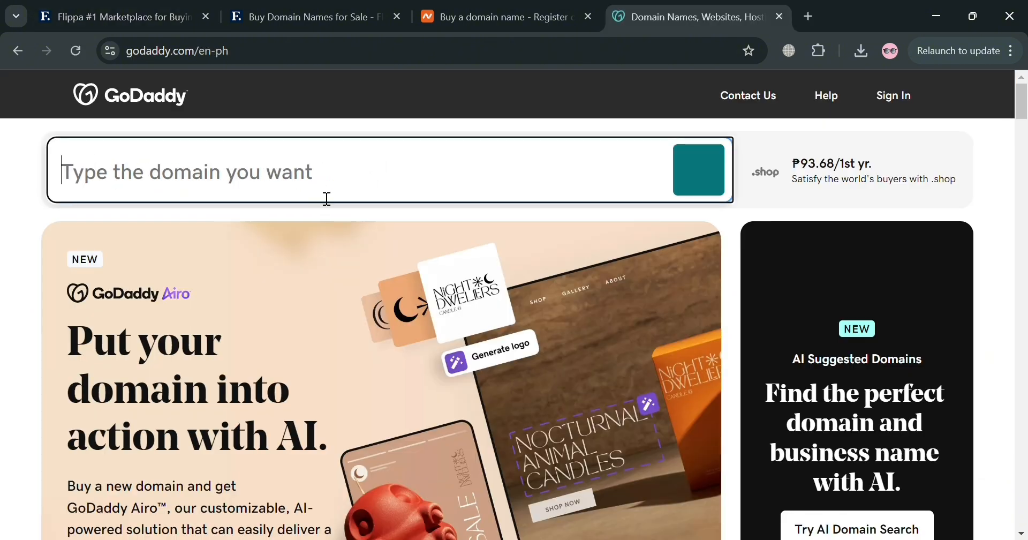
text(catf)
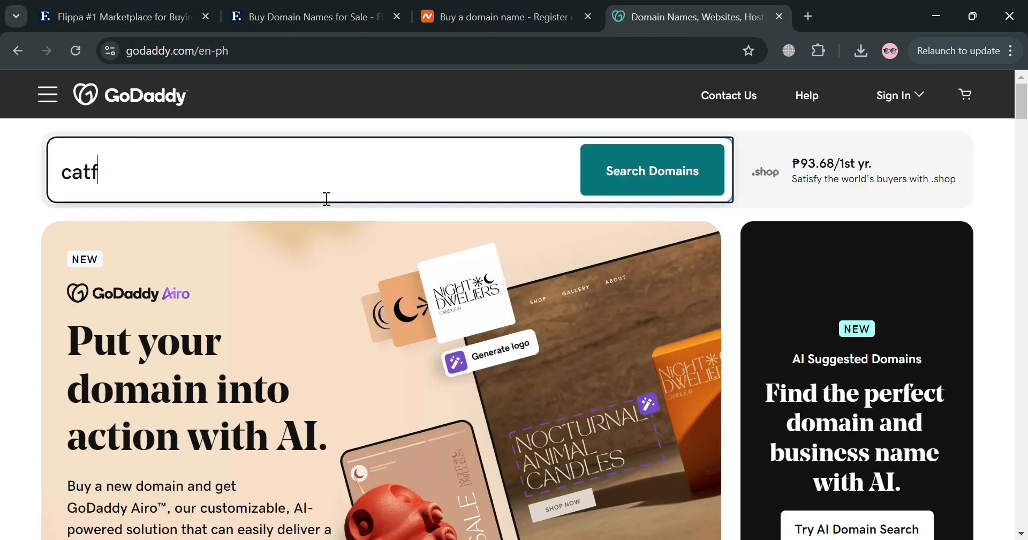
text(ishly)
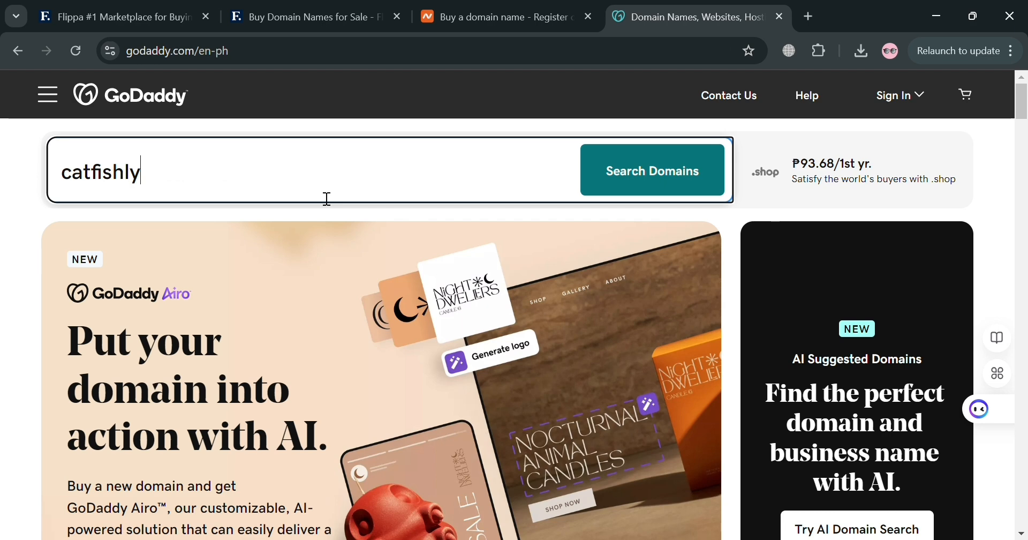
text(.com)
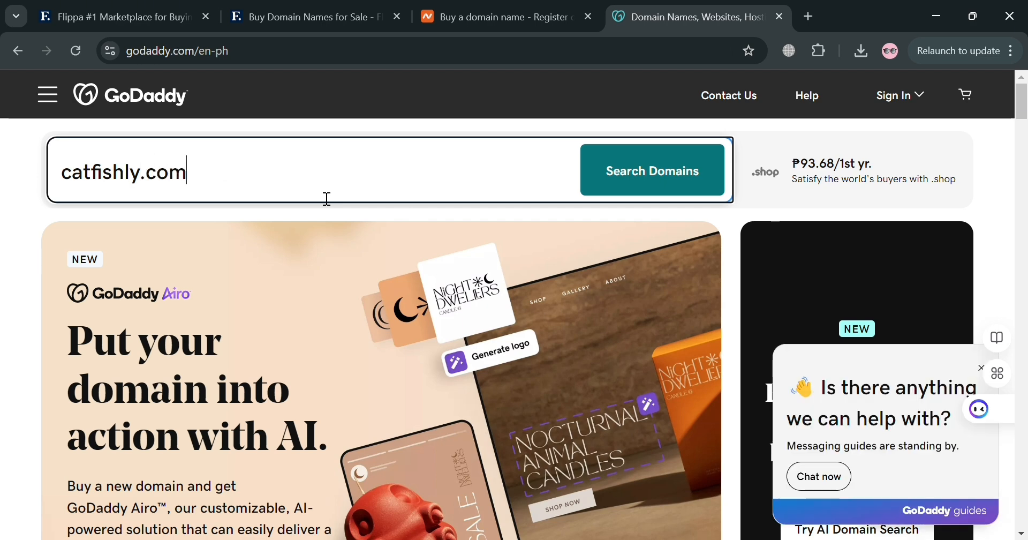
key(Return)
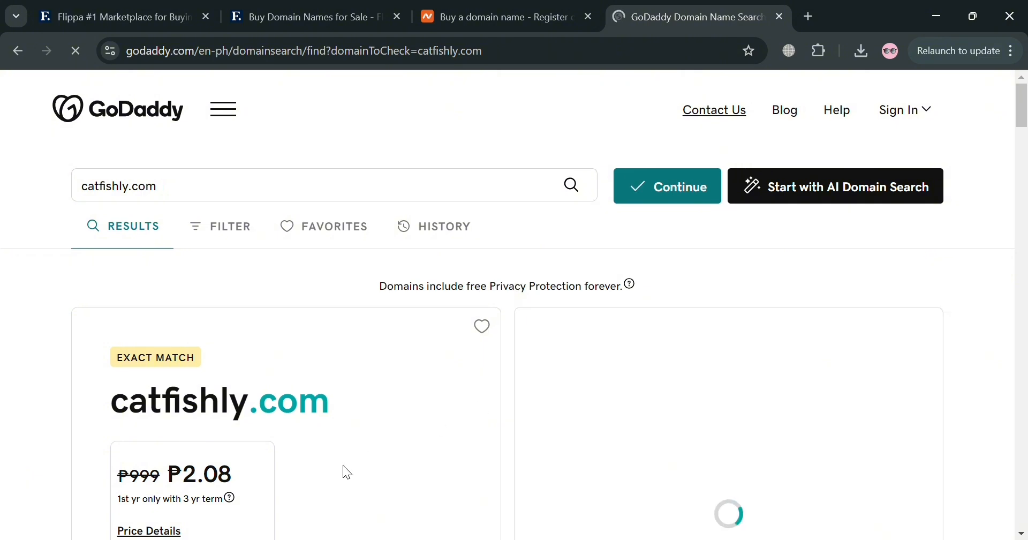
Browse the catfishly.com search results and their extension prices
scroll(264, 372, down, 4)
scroll(686, 379, down, 4)
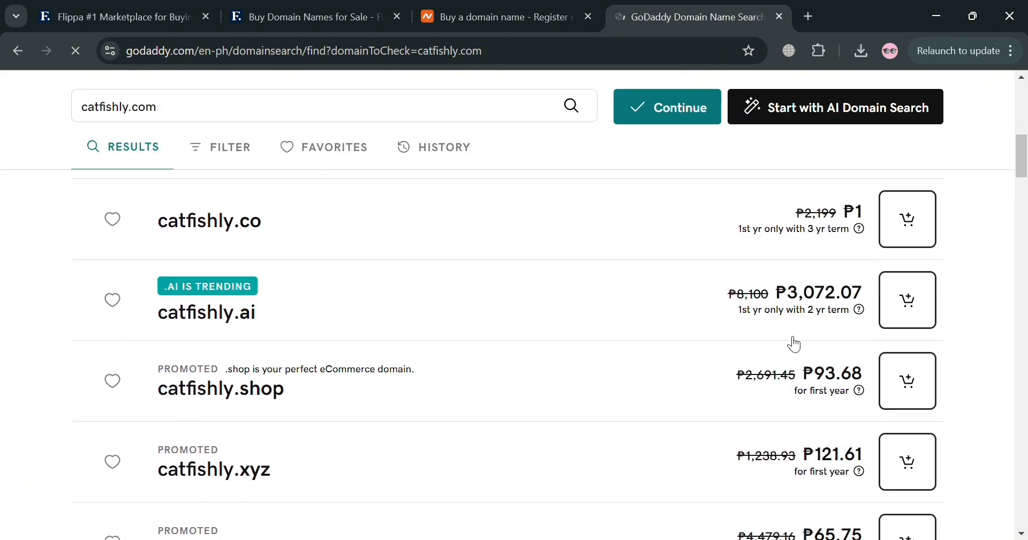
scroll(761, 322, down, 2)
scroll(759, 324, down, 6)
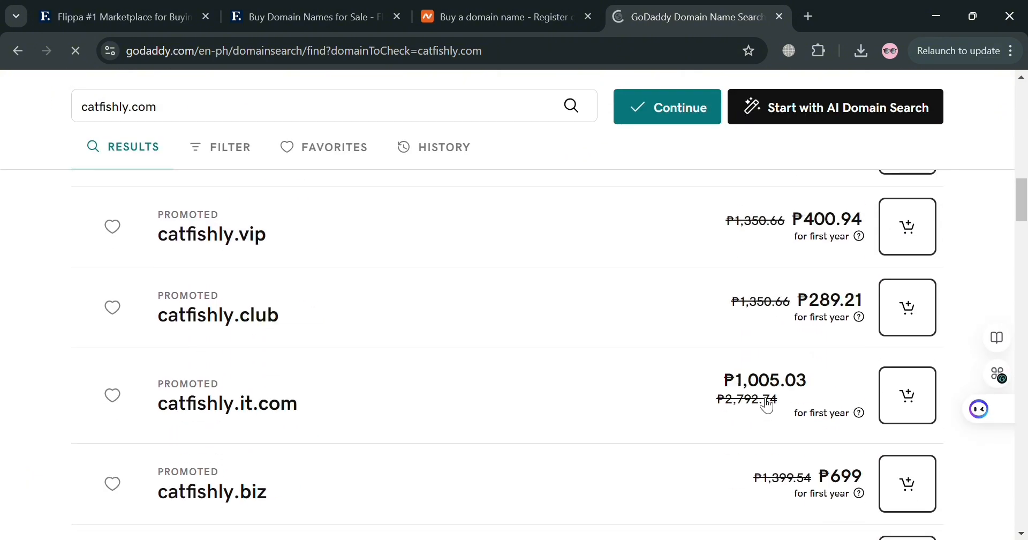
scroll(776, 432, down, 4)
scroll(781, 437, up, 6)
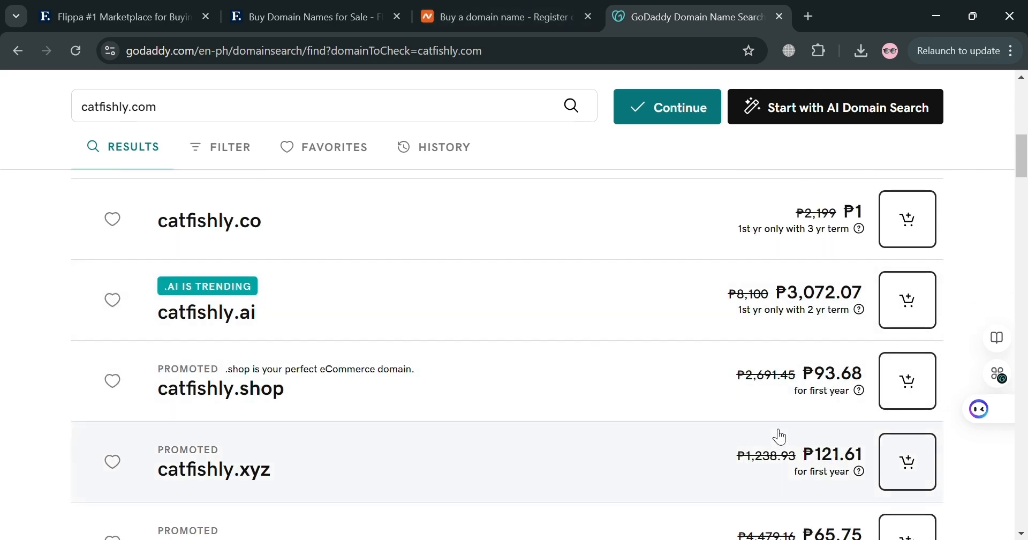
scroll(778, 432, down, 4)
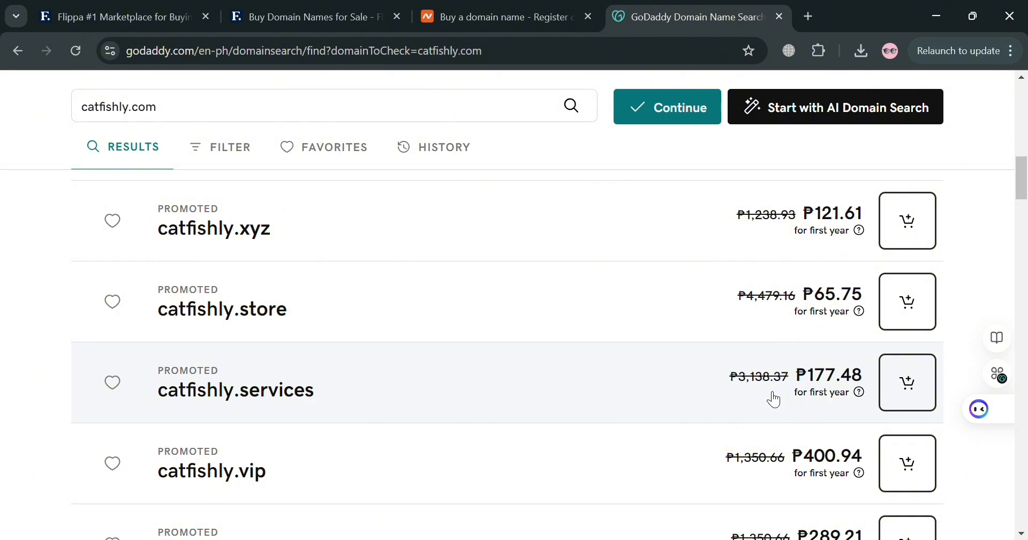
scroll(771, 397, up, 4)
Return to the Flippa listing, set the domain registration expense to $25 per month, and continue
click(498, 18)
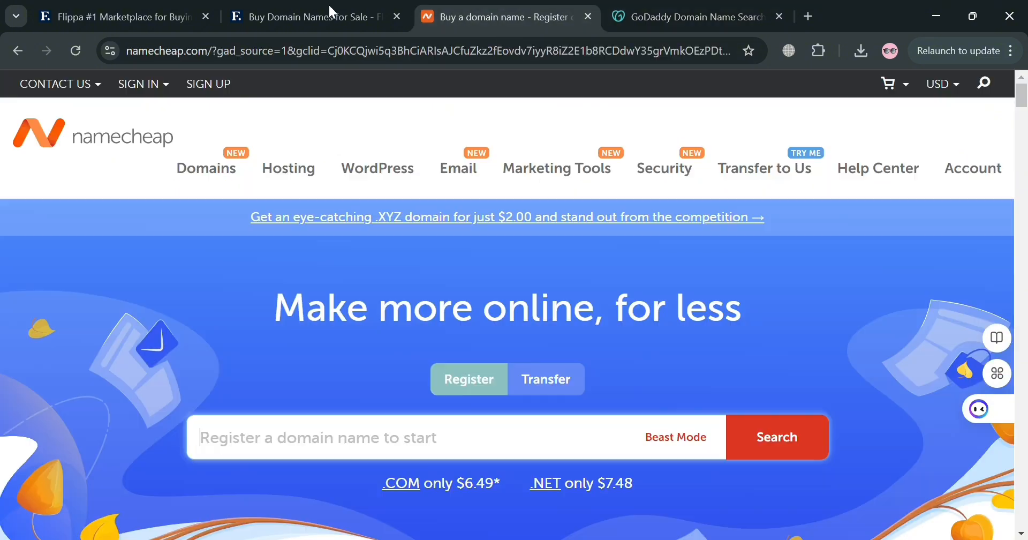
click(322, 18)
click(168, 7)
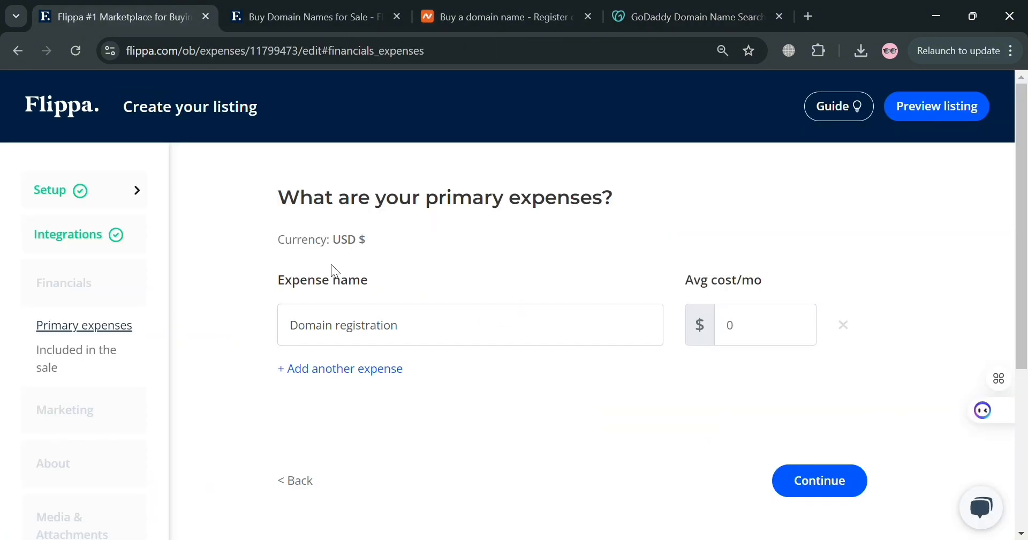
click(760, 321)
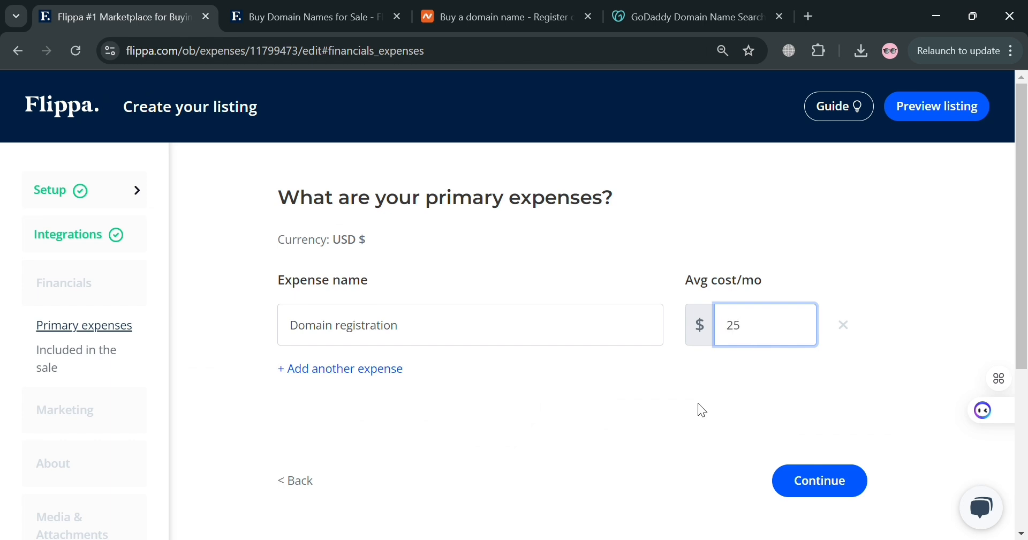
click(669, 426)
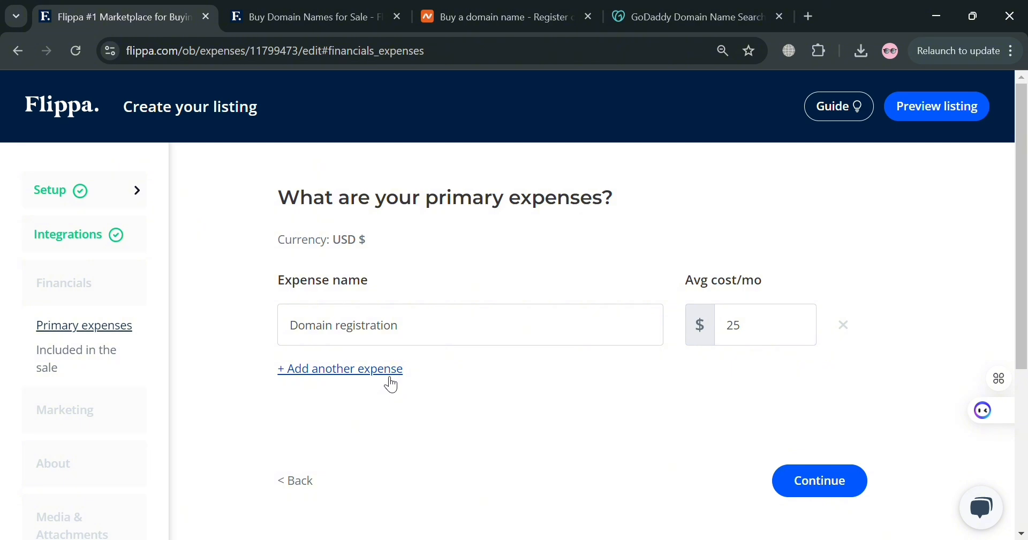
scroll(750, 428, down, 1)
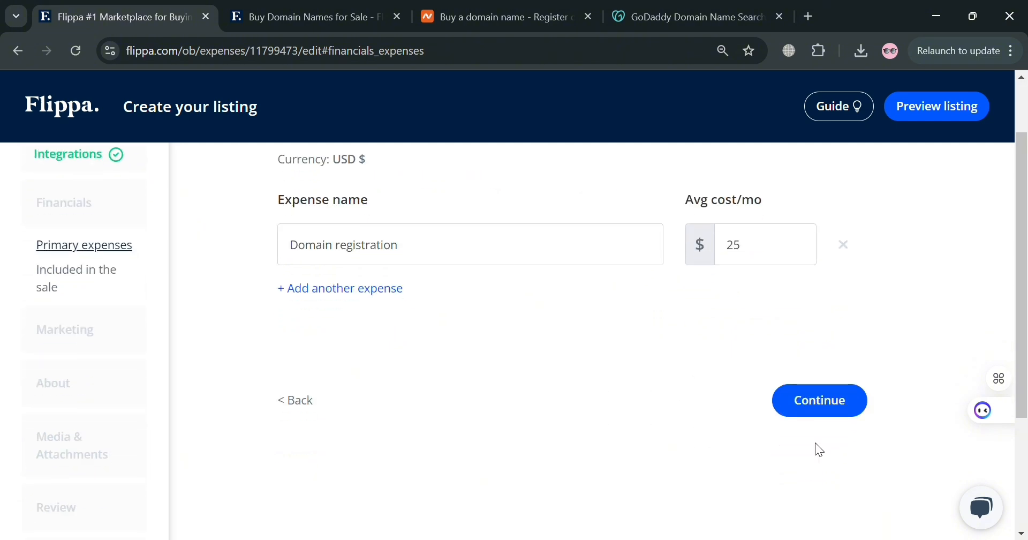
click(808, 402)
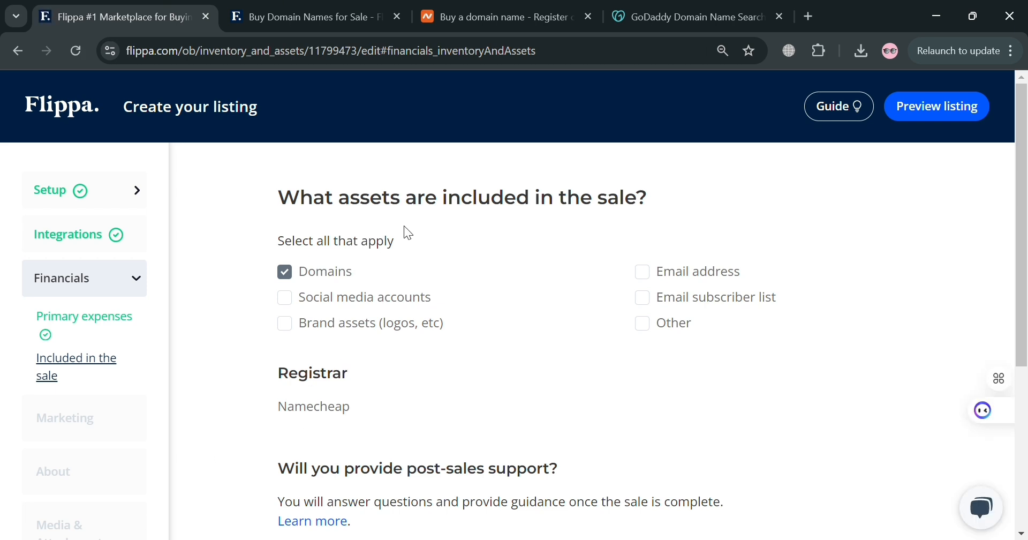
Add Email address to the assets included in the sale, choose No post-sales support, and continue
click(643, 272)
scroll(641, 276, down, 2)
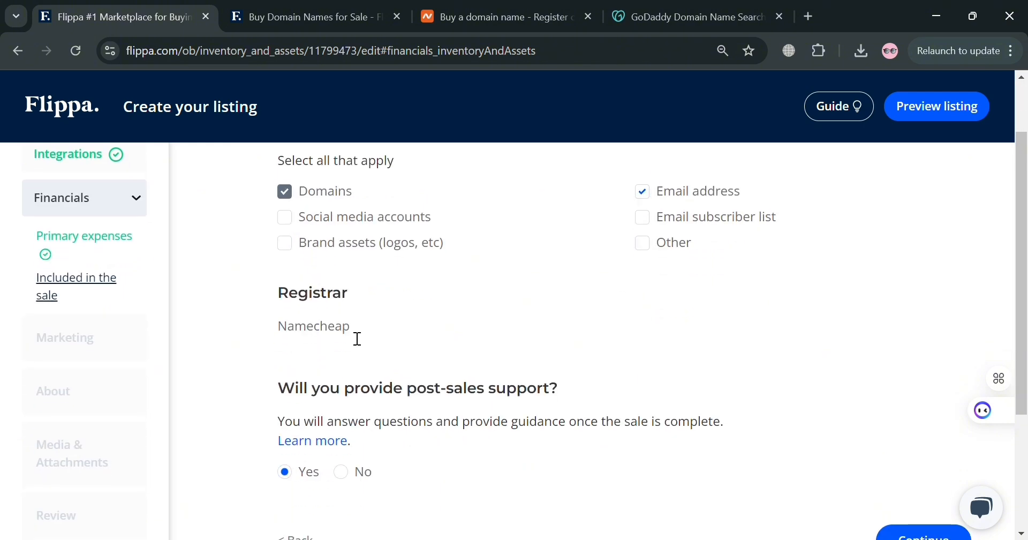
scroll(496, 379, down, 4)
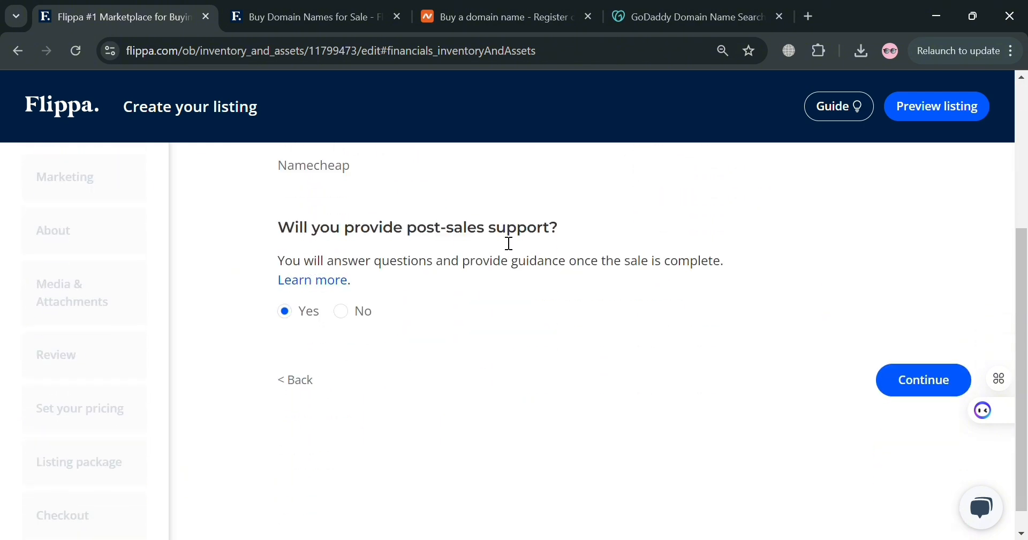
click(358, 314)
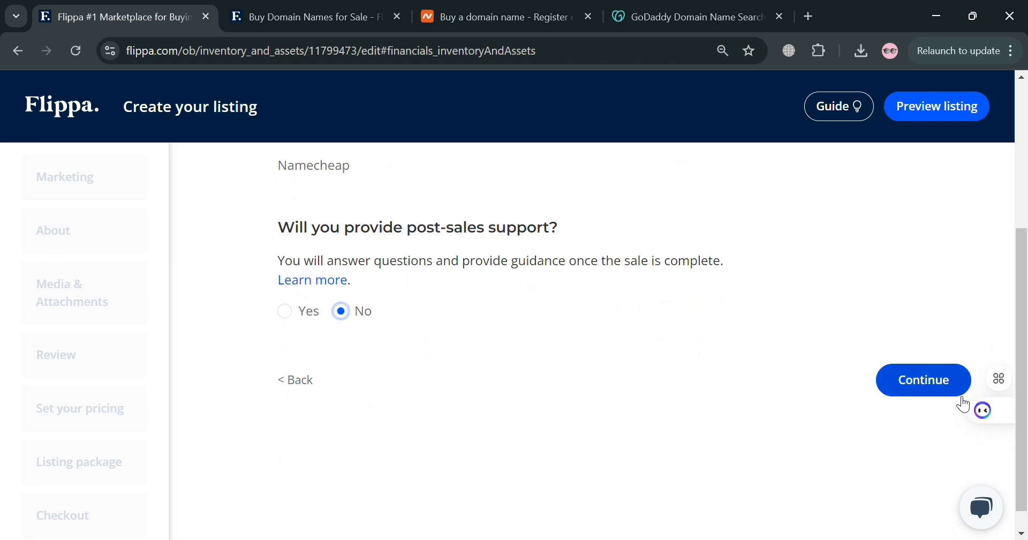
click(945, 391)
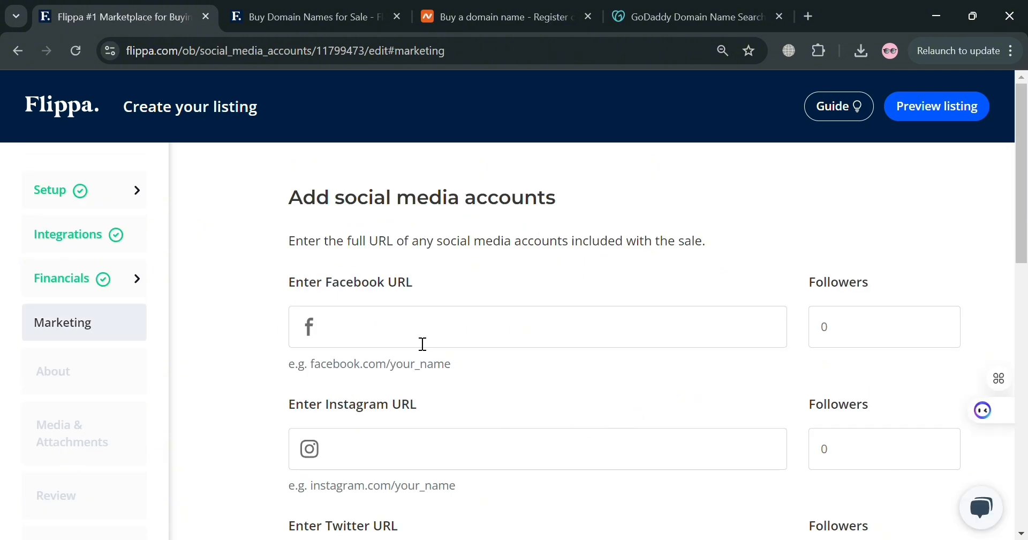
Continue past the social media accounts page without adding any accounts
scroll(564, 235, down, 3)
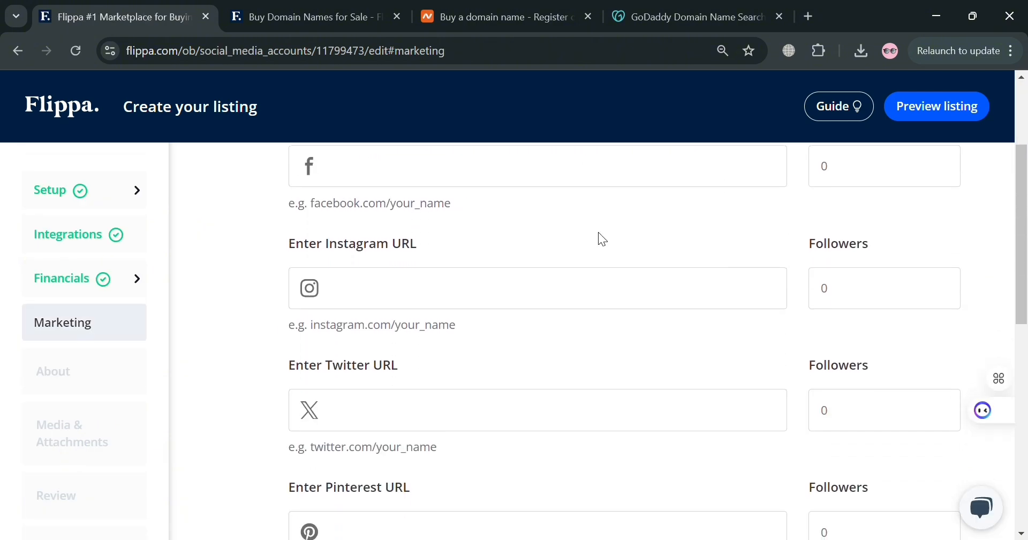
scroll(600, 438, down, 10)
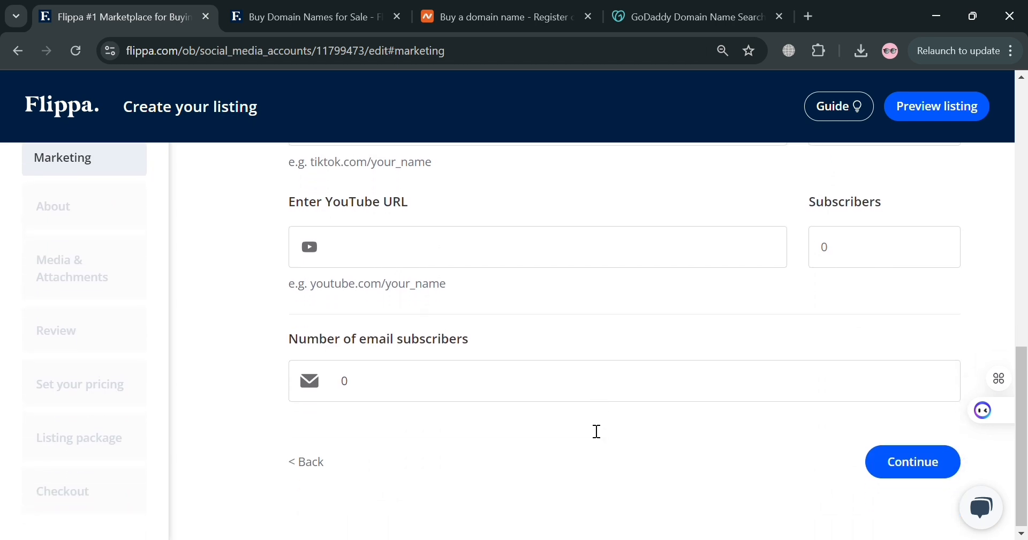
click(939, 460)
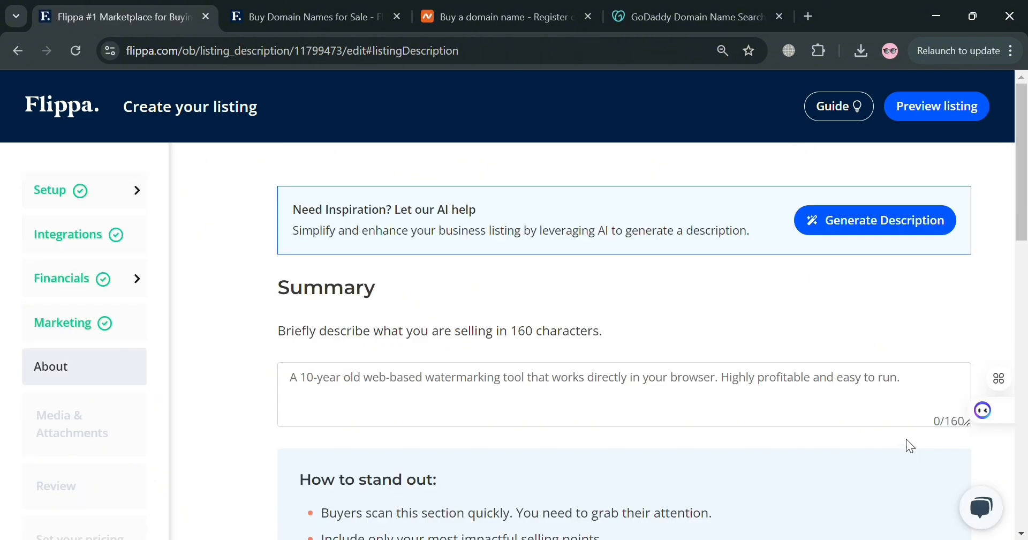
Examine the Summary field and its guidance on the About page
scroll(326, 335, down, 3)
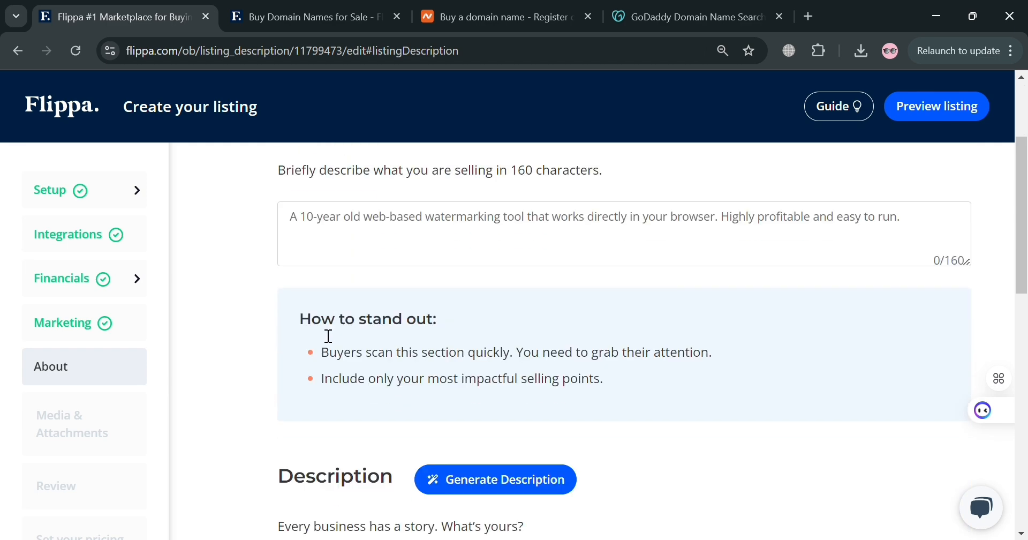
scroll(328, 336, up, 1)
click(399, 344)
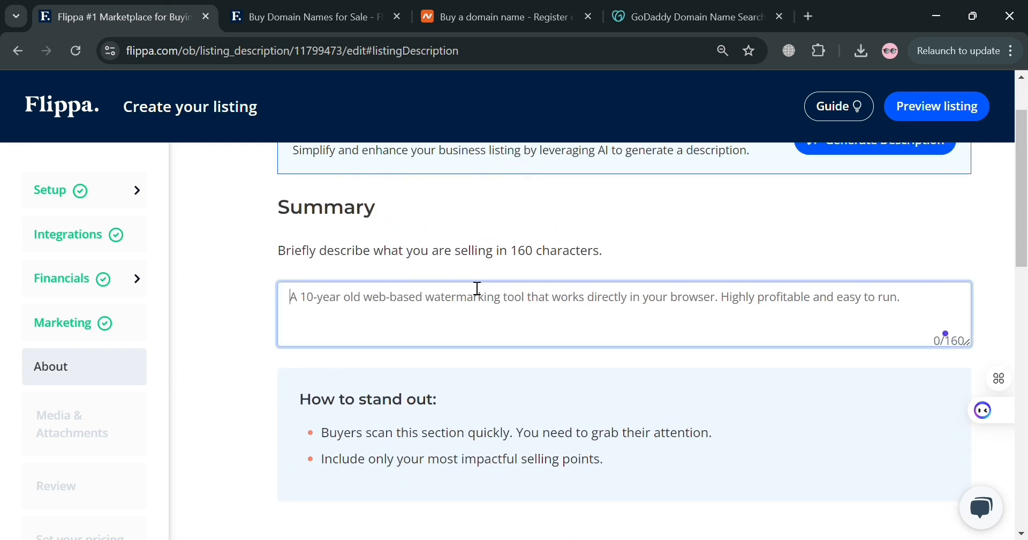
scroll(475, 290, down, 5)
scroll(407, 411, up, 7)
scroll(571, 367, down, 10)
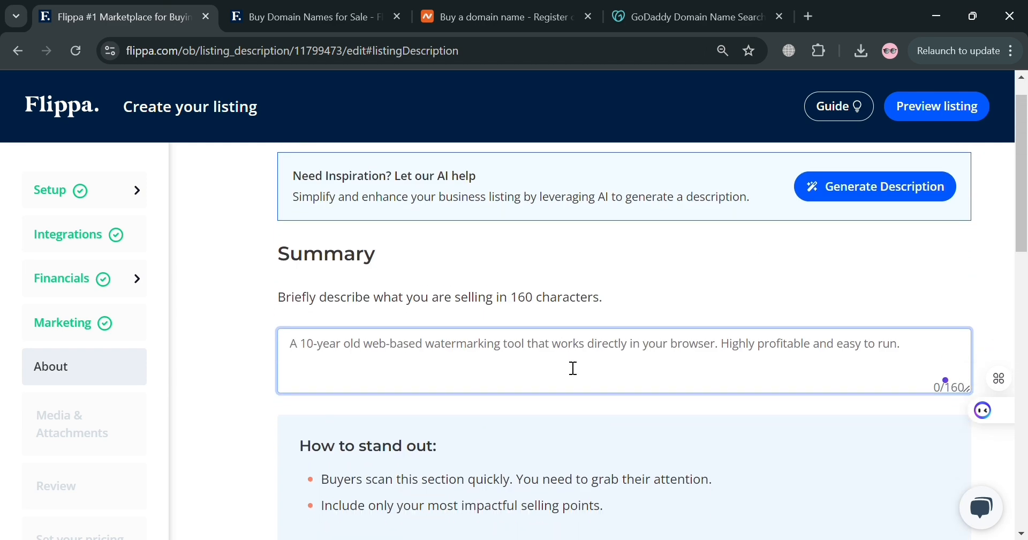
scroll(375, 375, up, 9)
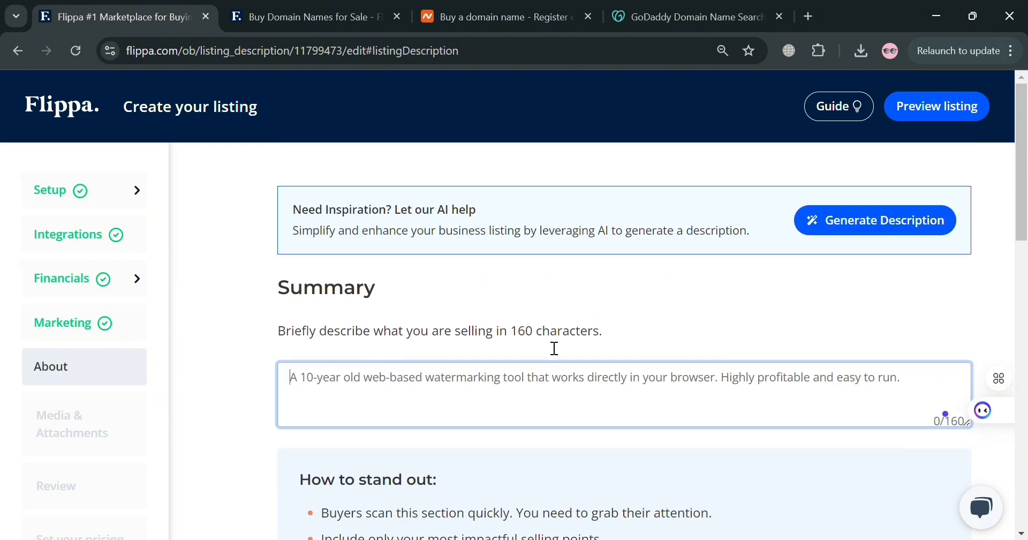
click(237, 368)
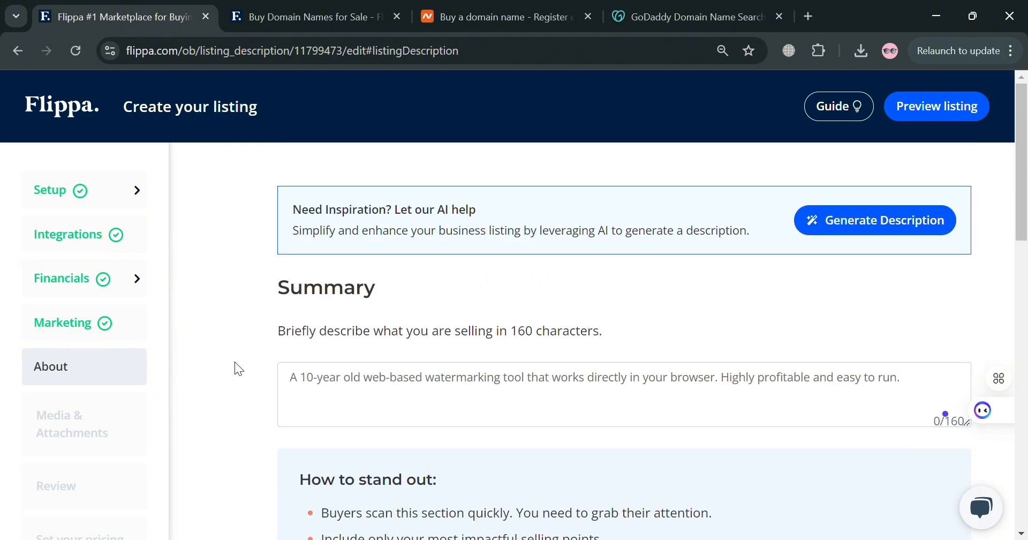
Browse the Flippa domain listings in the other tab for example descriptions
click(280, 12)
scroll(308, 359, down, 10)
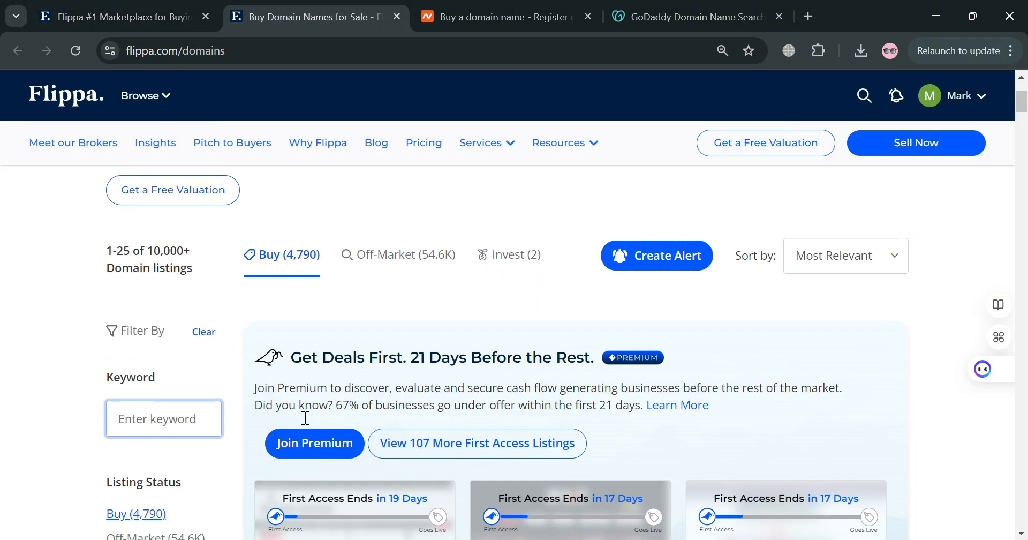
scroll(642, 345, down, 8)
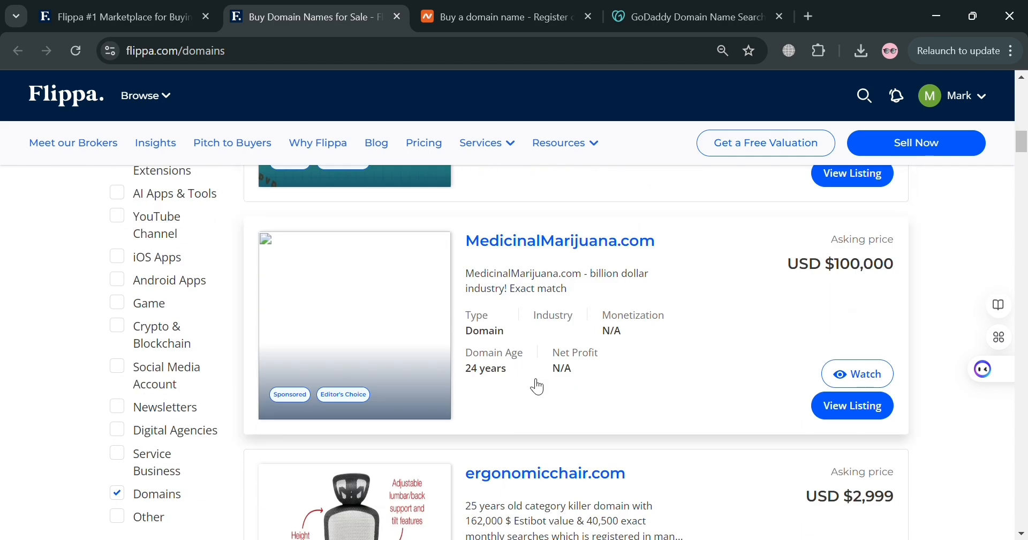
scroll(511, 428, down, 2)
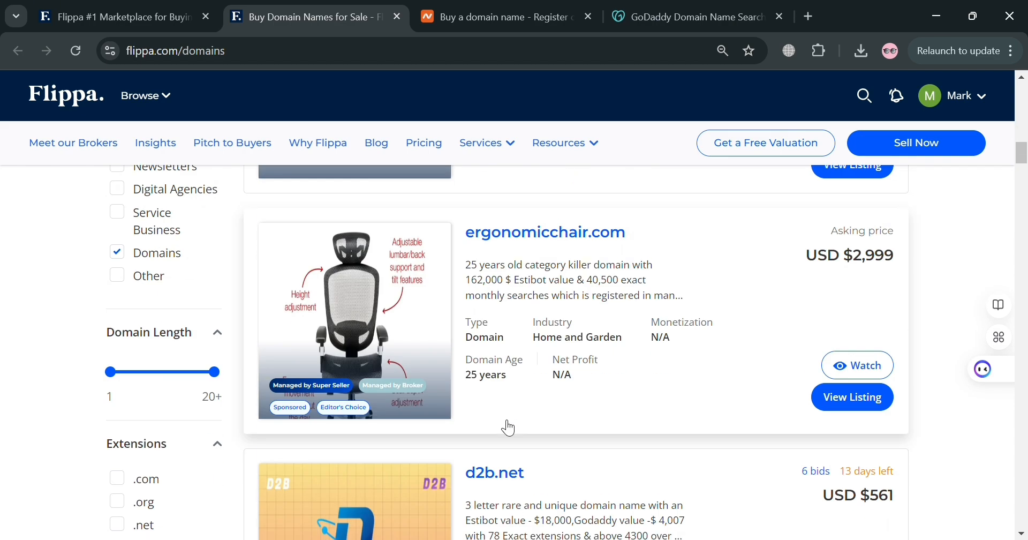
scroll(509, 426, up, 5)
scroll(508, 427, down, 1)
scroll(506, 424, down, 9)
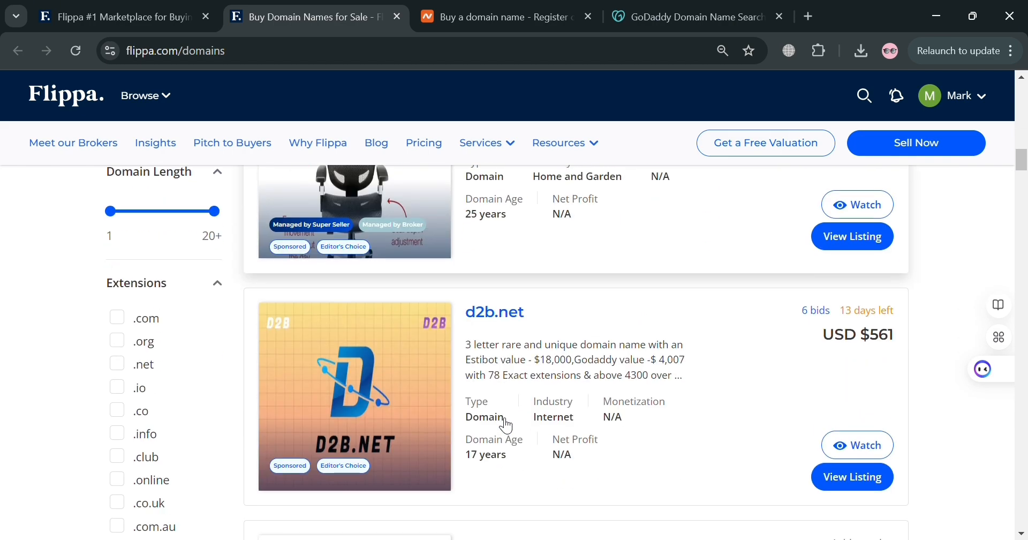
scroll(505, 420, up, 8)
scroll(441, 403, down, 3)
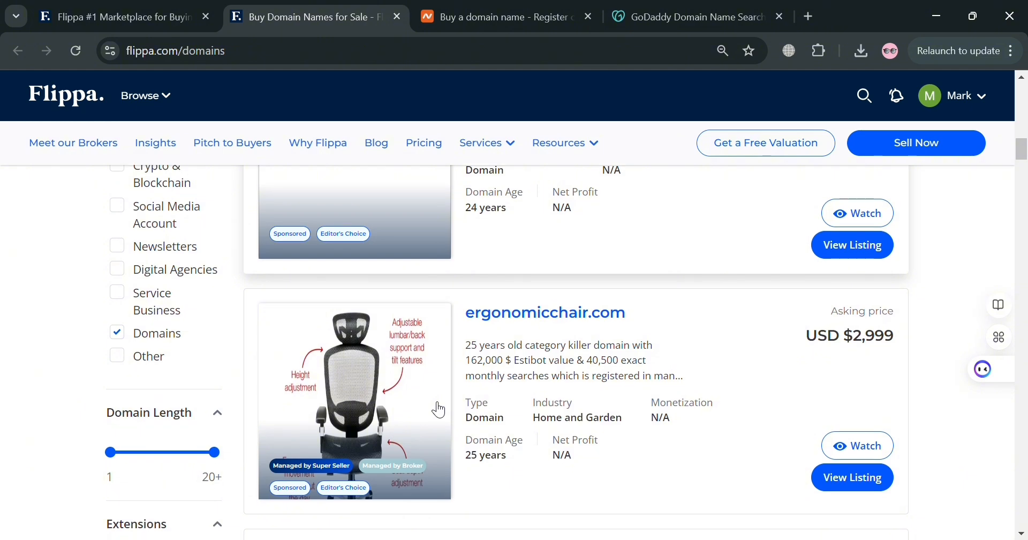
Copy the ergonomicchair.com listing's summary line and paste it into the Summary field of your listing
click(575, 328)
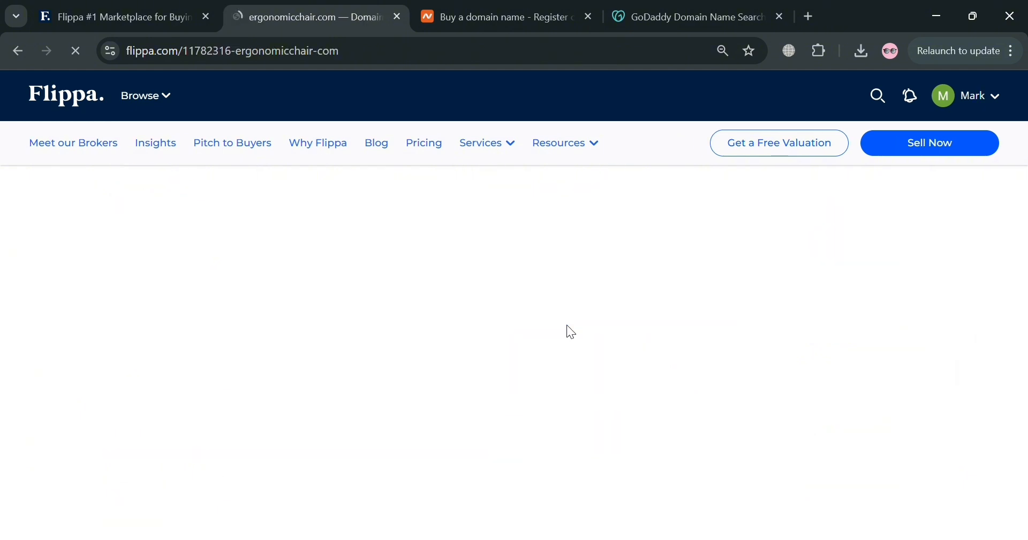
scroll(404, 322, down, 10)
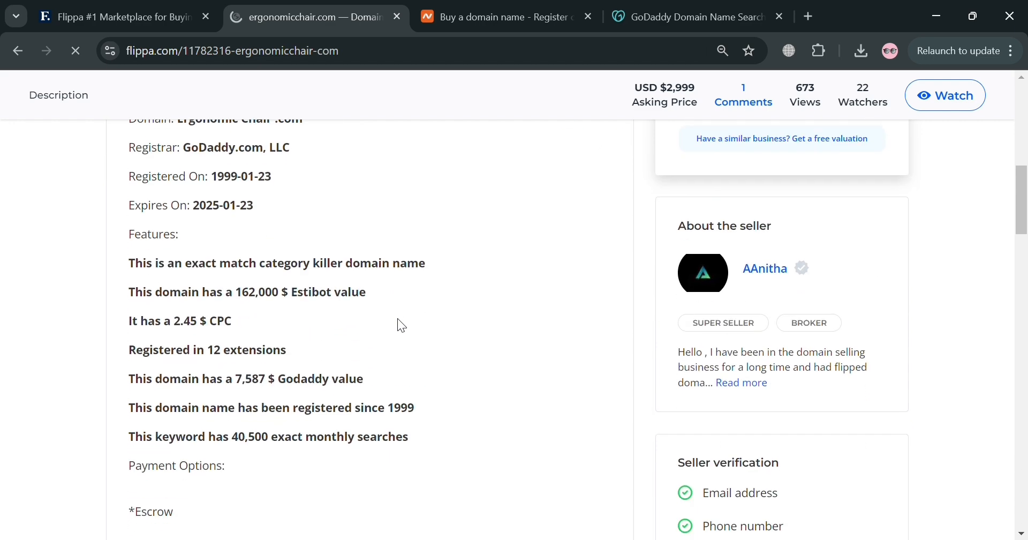
scroll(397, 315, up, 10)
drag(107, 351, 463, 370)
key(ctrl+c)
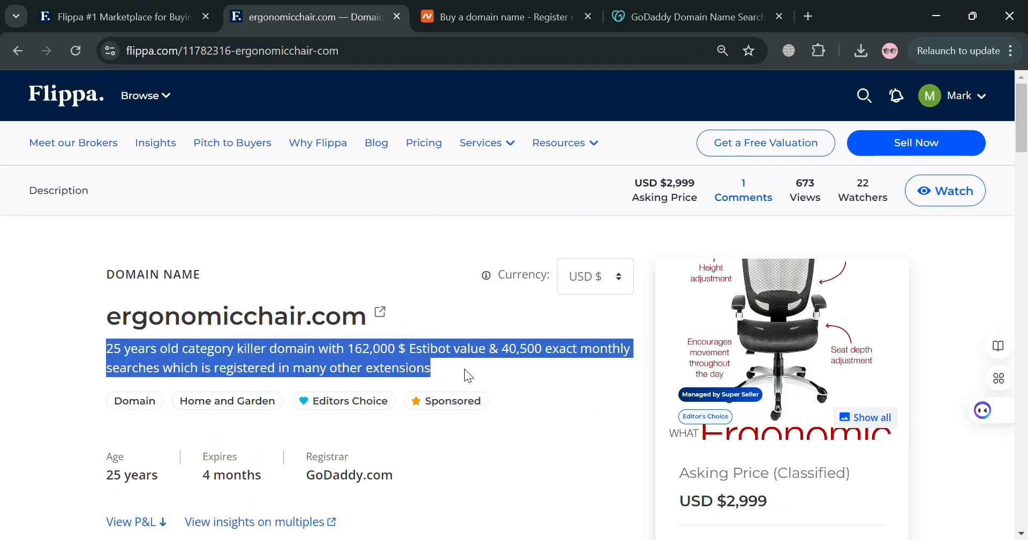
click(120, 15)
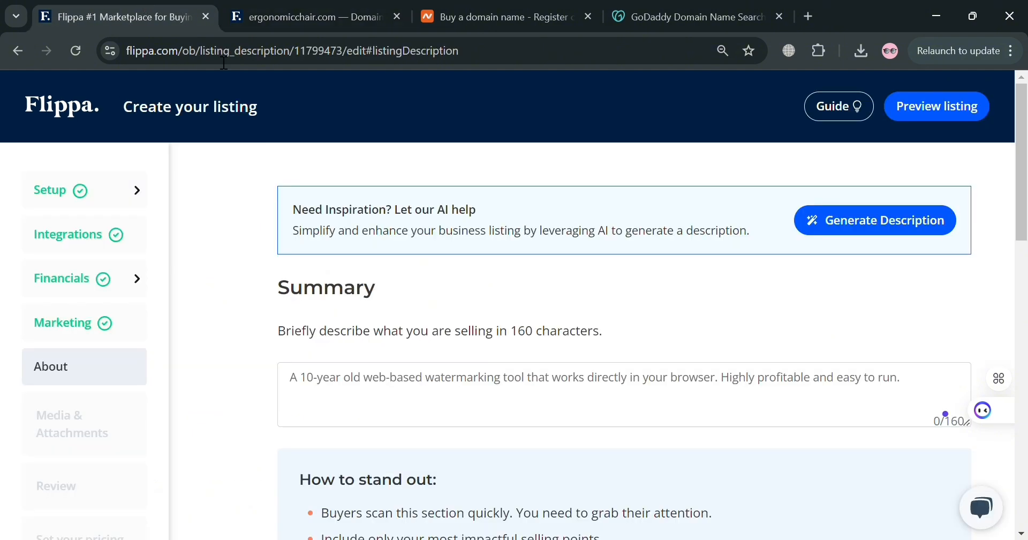
click(455, 399)
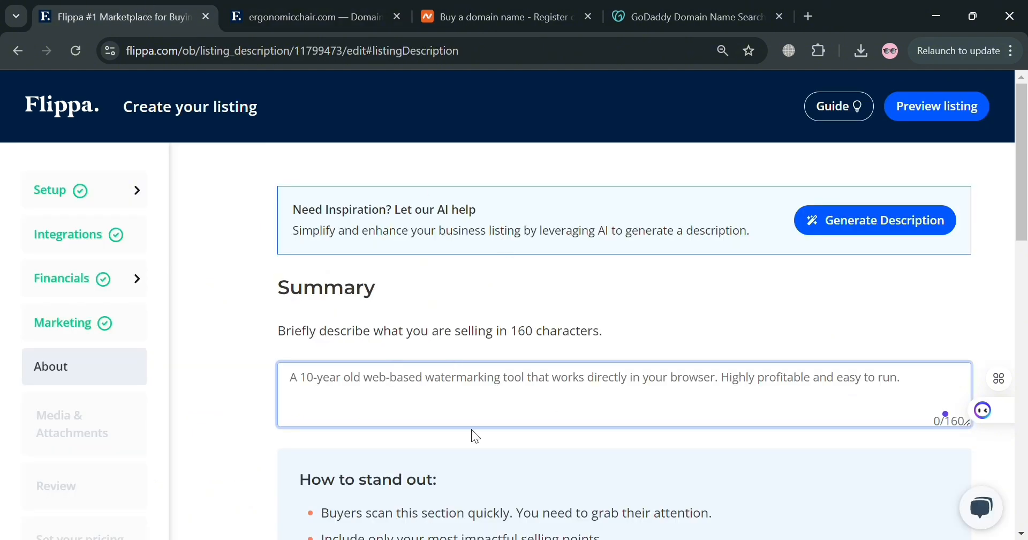
key(ctrl+v)
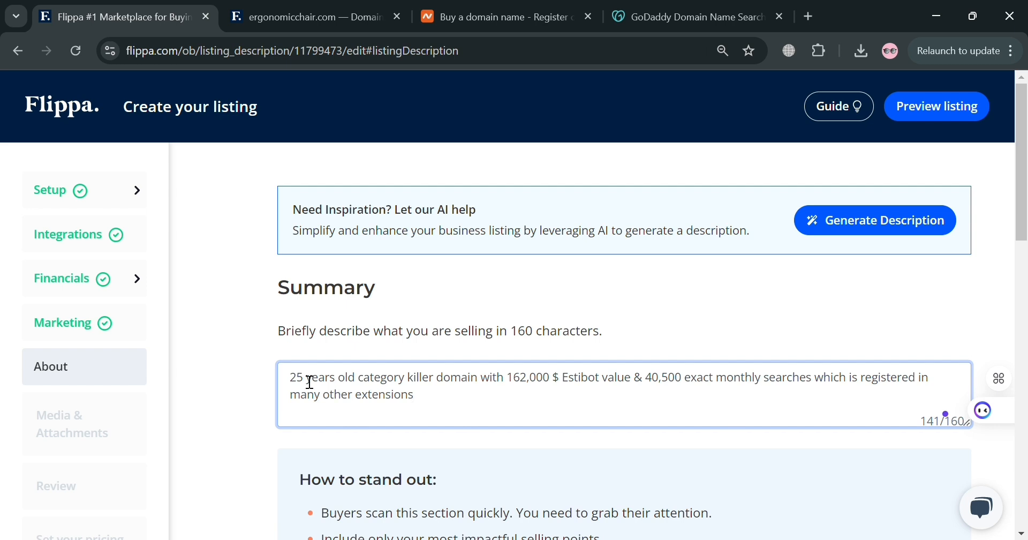
Edit the pasted summary to say 2 years old and replace "killer" with "business"
key(BackSpace)
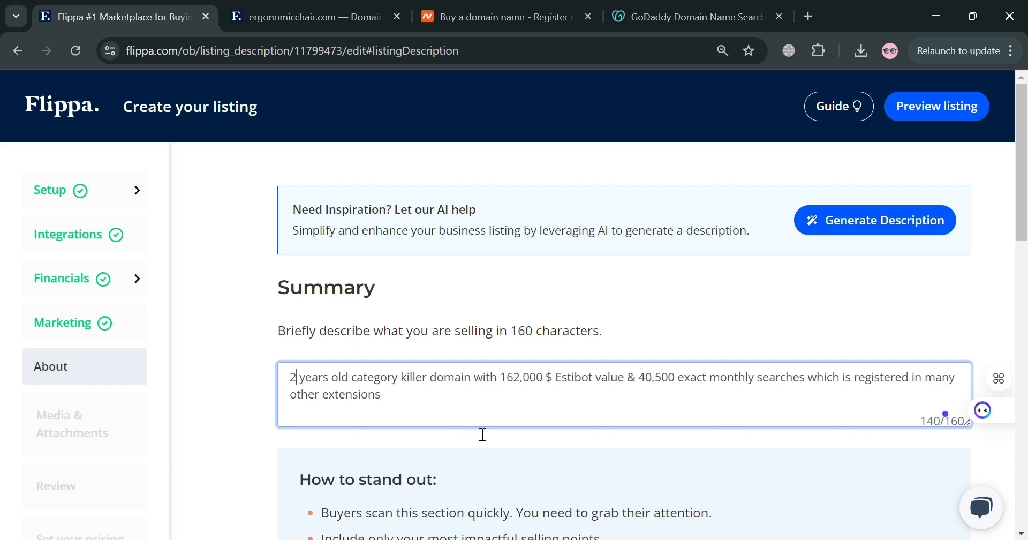
double_click(409, 388)
text(b)
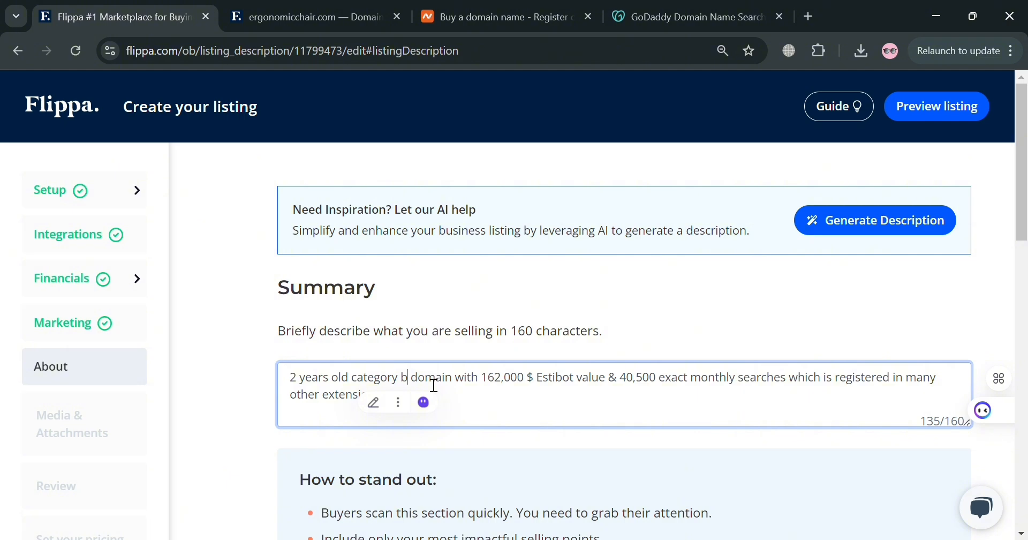
text(usiness)
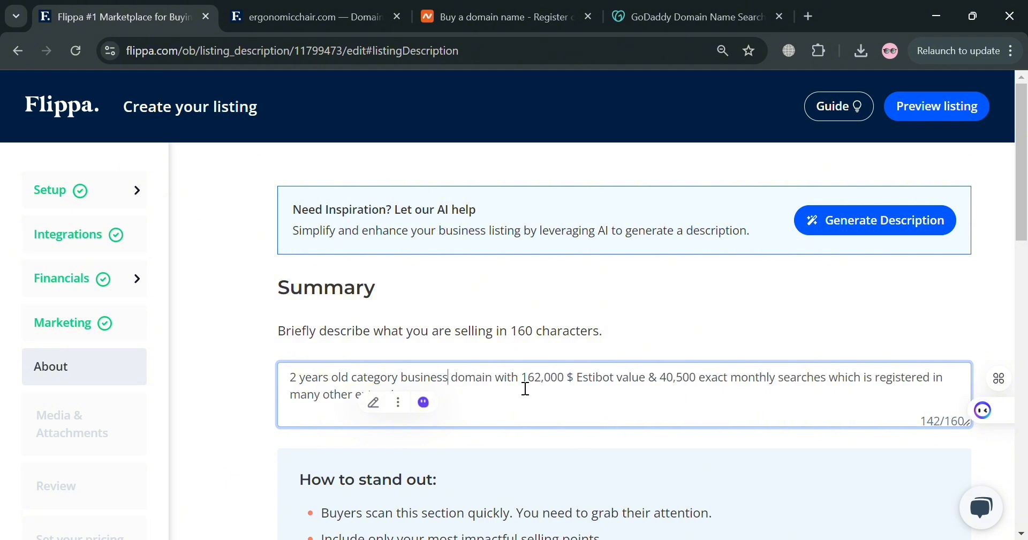
drag(523, 385, 626, 384)
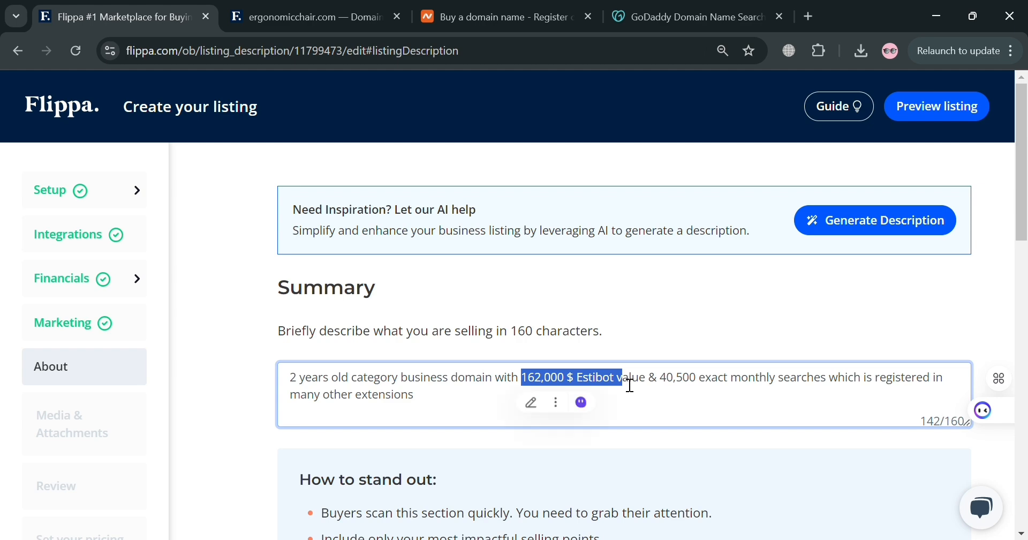
click(612, 409)
scroll(612, 408, down, 9)
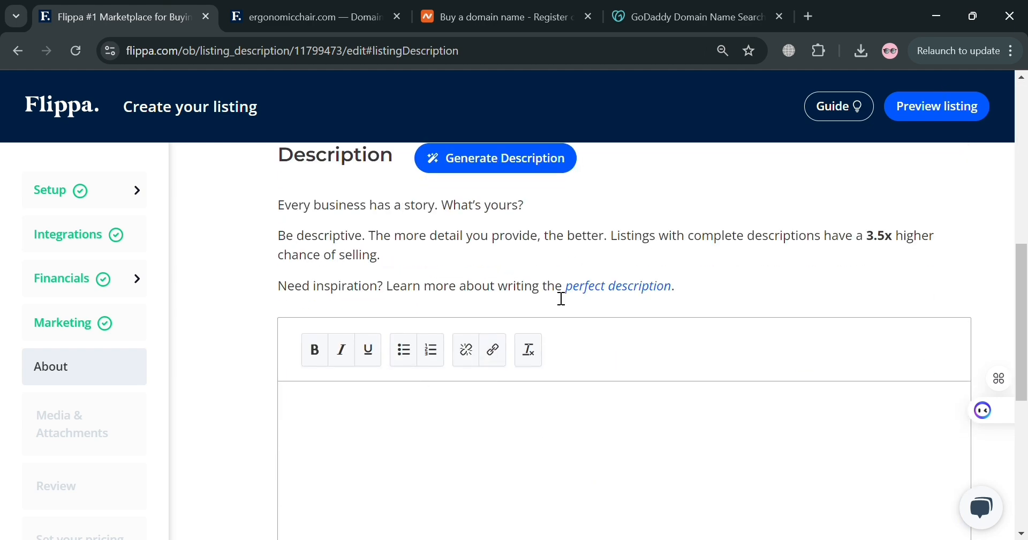
Copy the example listing's About the Business text and paste it into the Description editor
click(305, 17)
scroll(328, 426, down, 1)
scroll(325, 420, down, 8)
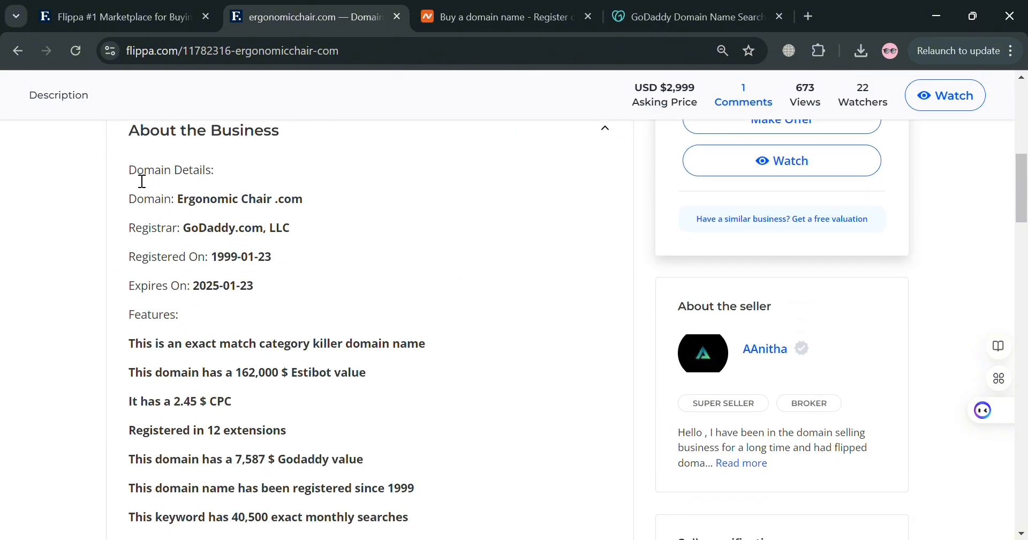
drag(141, 181, 394, 416)
key(ctrl+c)
scroll(409, 414, down, 1)
scroll(410, 414, down, 5)
click(367, 420)
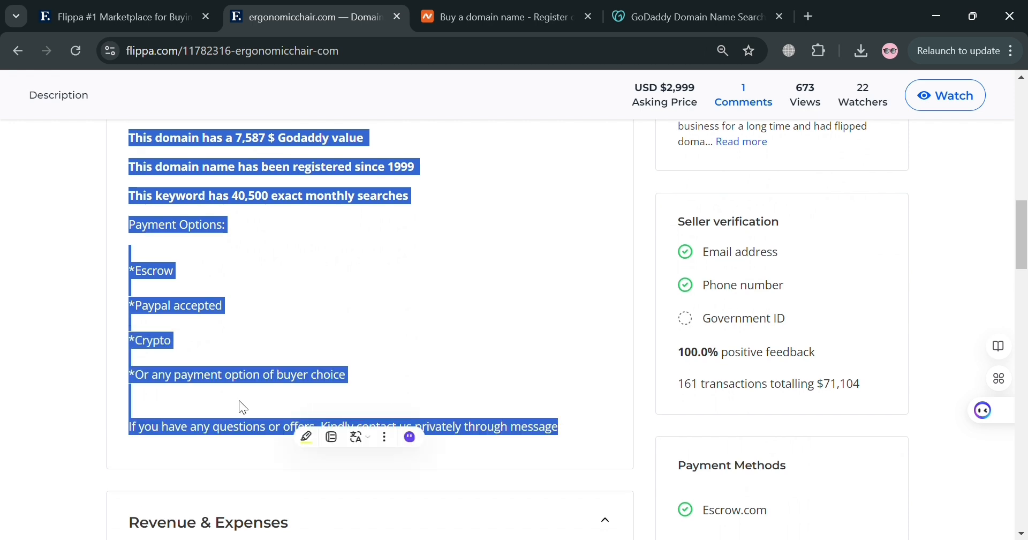
scroll(466, 301, up, 1)
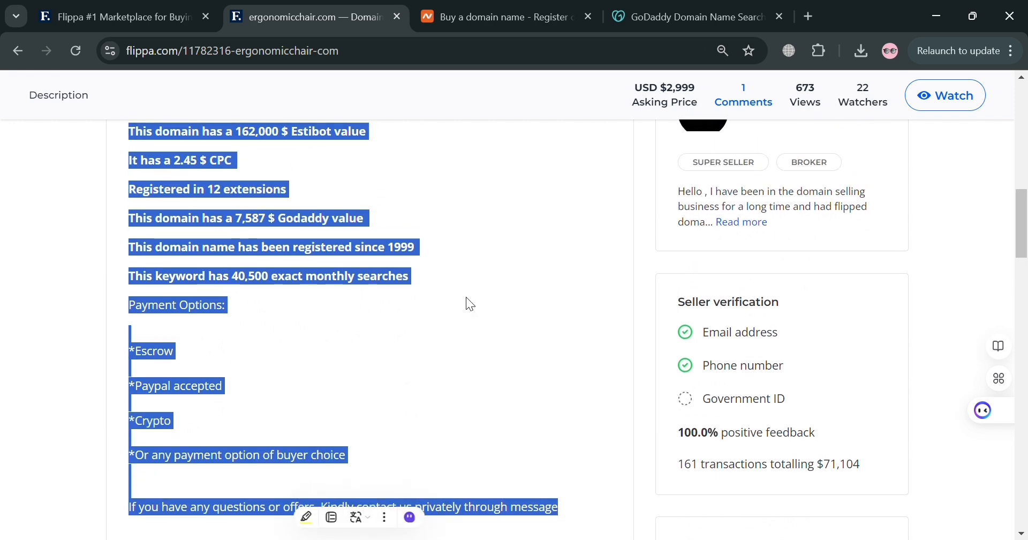
key(ctrl+shift+Tab)
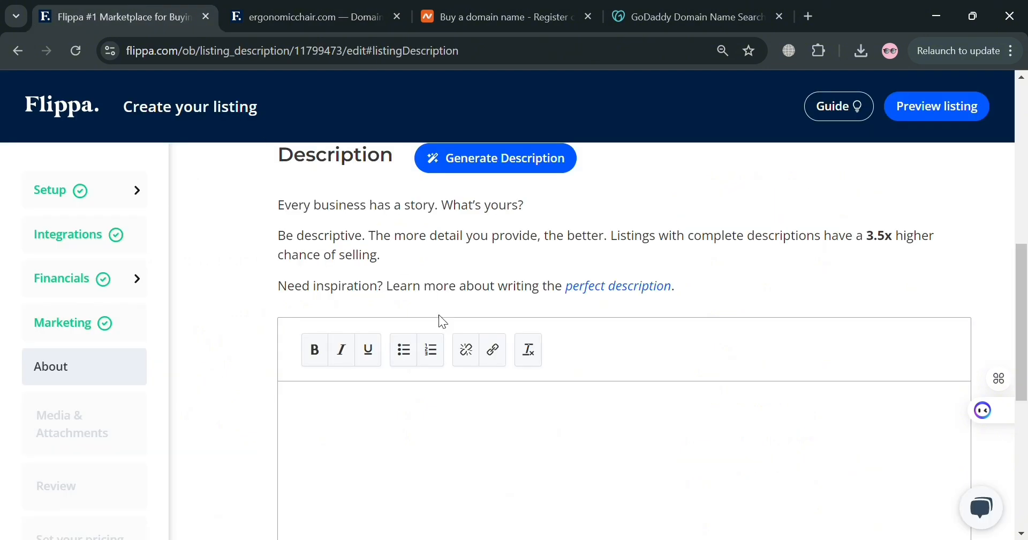
key(ctrl+v)
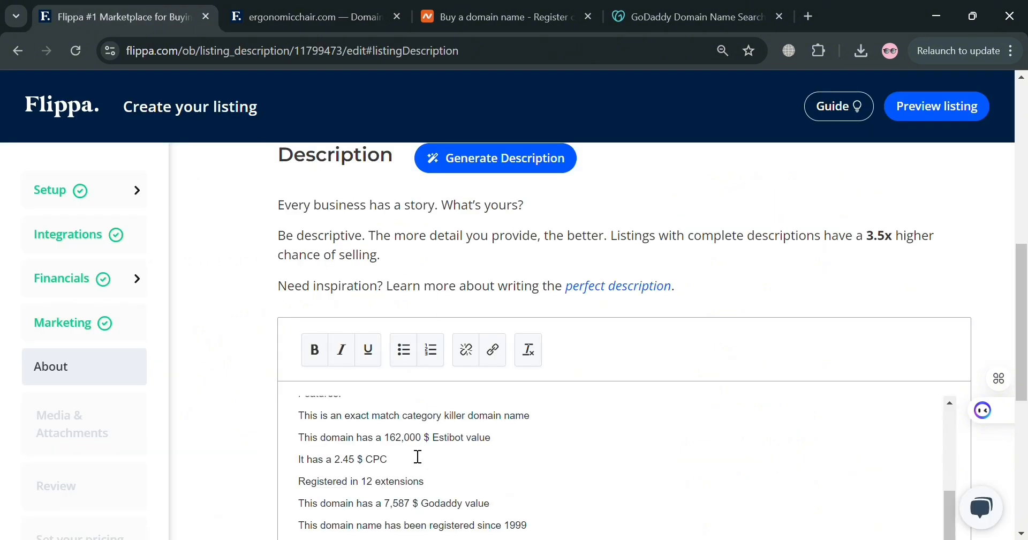
Replace the domain name in the pasted description with yourown.com
scroll(581, 416, down, 3)
scroll(549, 416, up, 2)
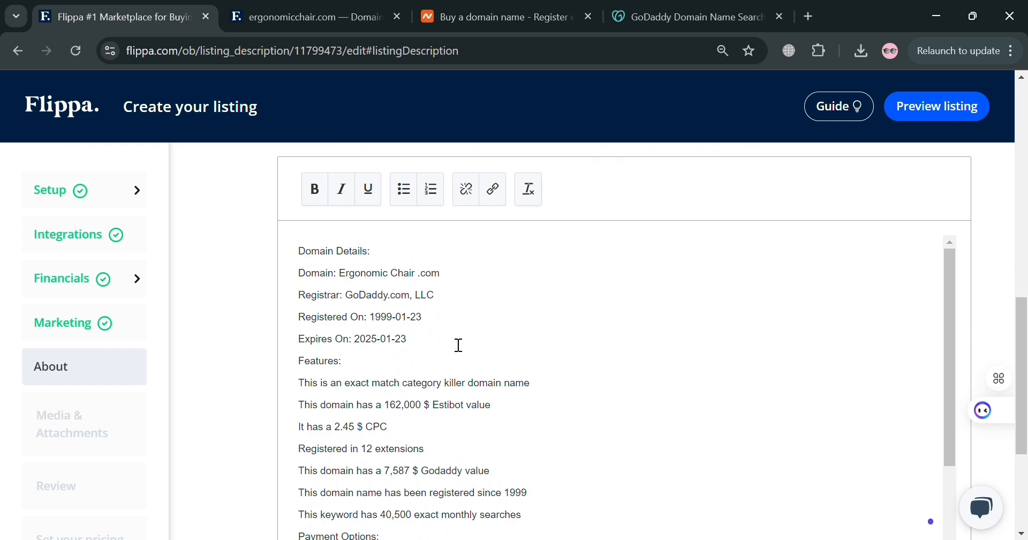
scroll(457, 344, up, 10)
scroll(461, 357, down, 11)
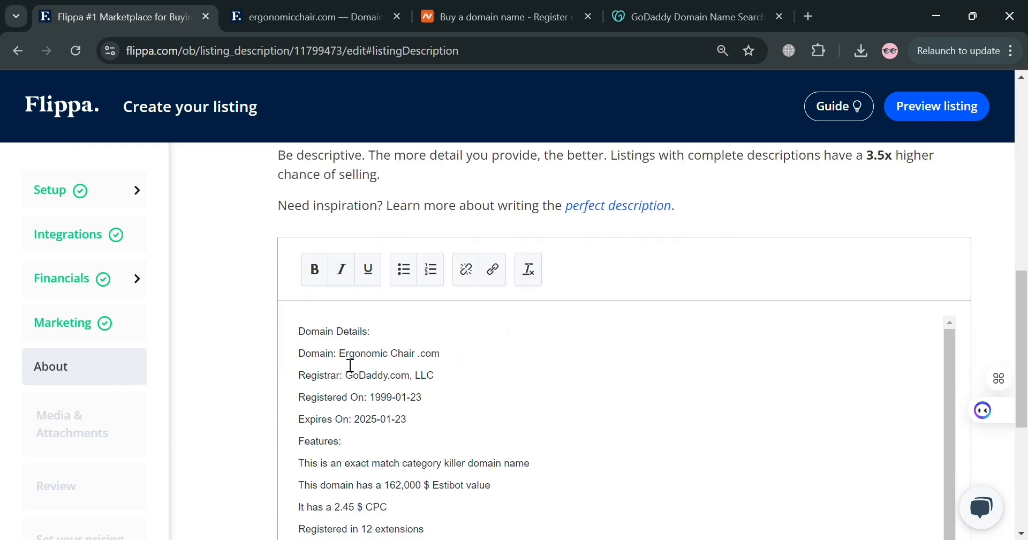
drag(340, 353, 452, 349)
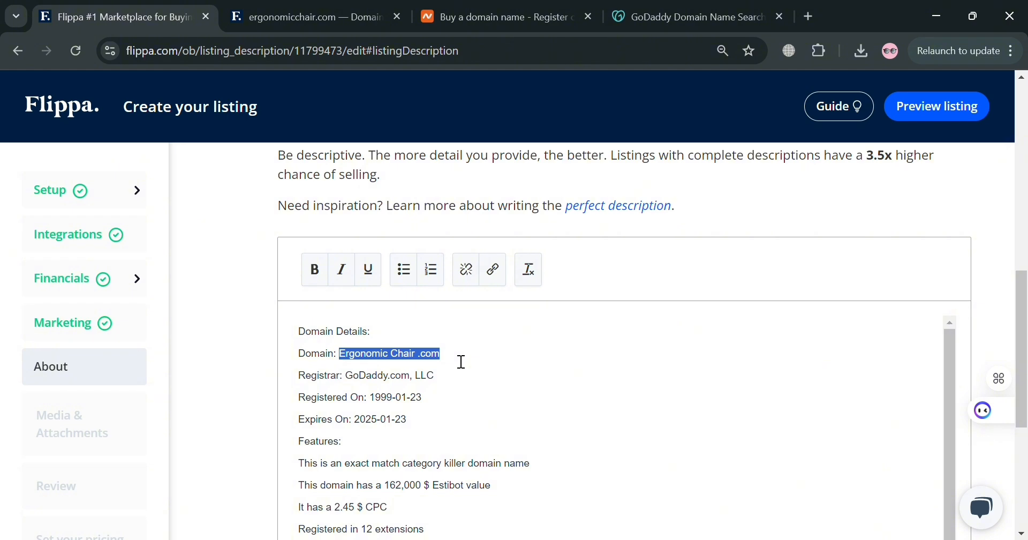
text(yo)
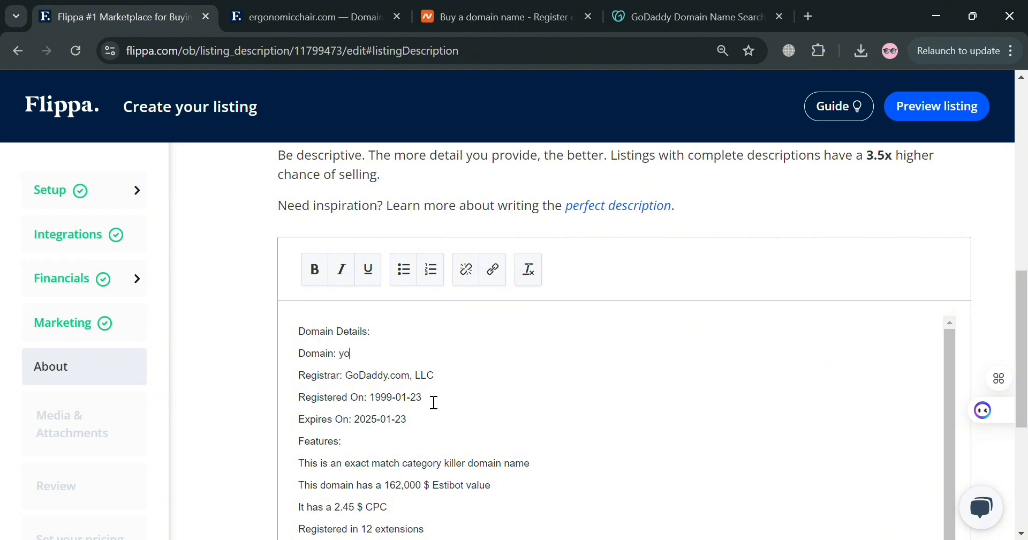
text(urown.com)
scroll(459, 436, down, 1)
scroll(479, 408, up, 1)
click(477, 438)
drag(370, 399, 438, 404)
click(404, 435)
scroll(404, 434, down, 3)
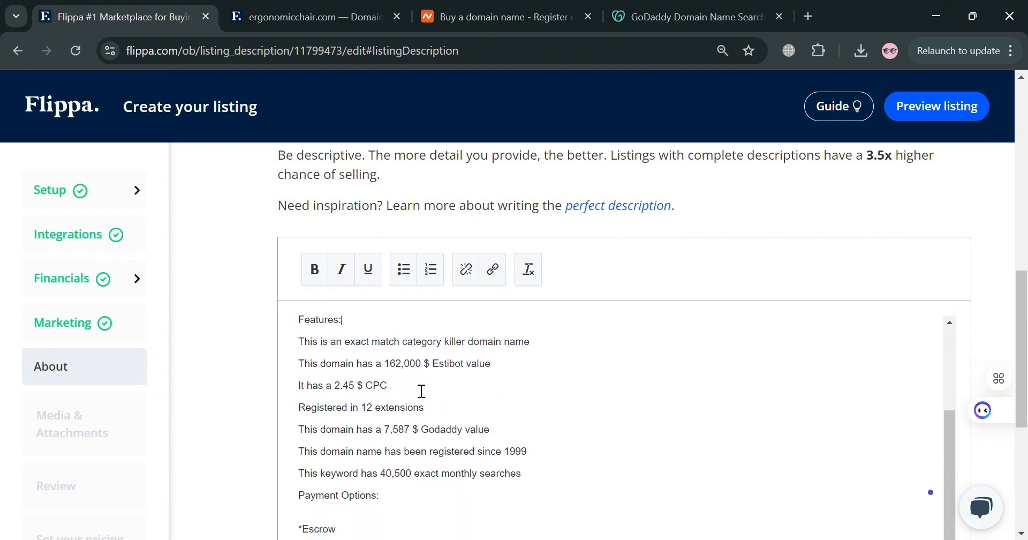
scroll(422, 391, down, 5)
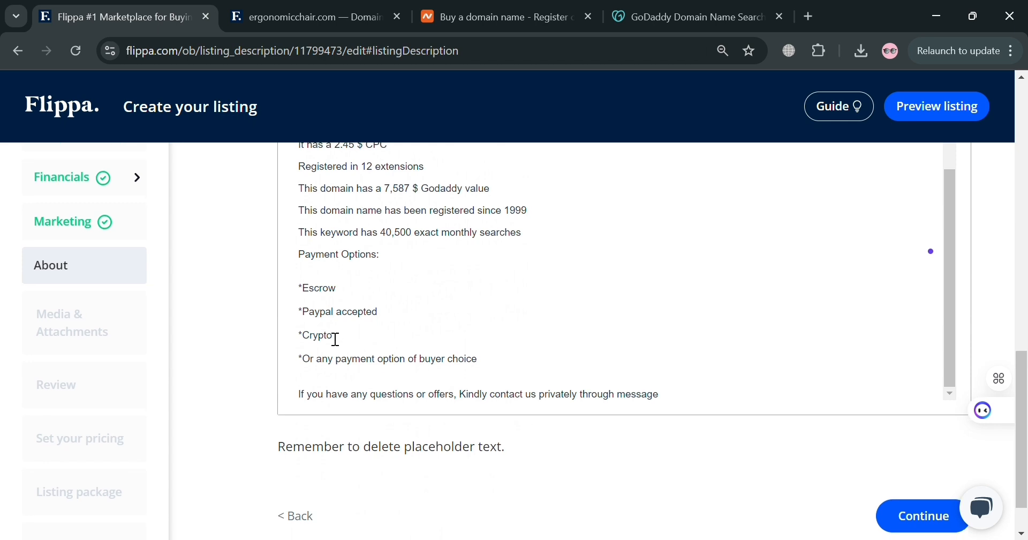
Change the Crypto payment option to Payoneer and continue to Media & Attachments
drag(348, 339, 308, 342)
text(Payoneer)
click(670, 406)
scroll(692, 408, down, 1)
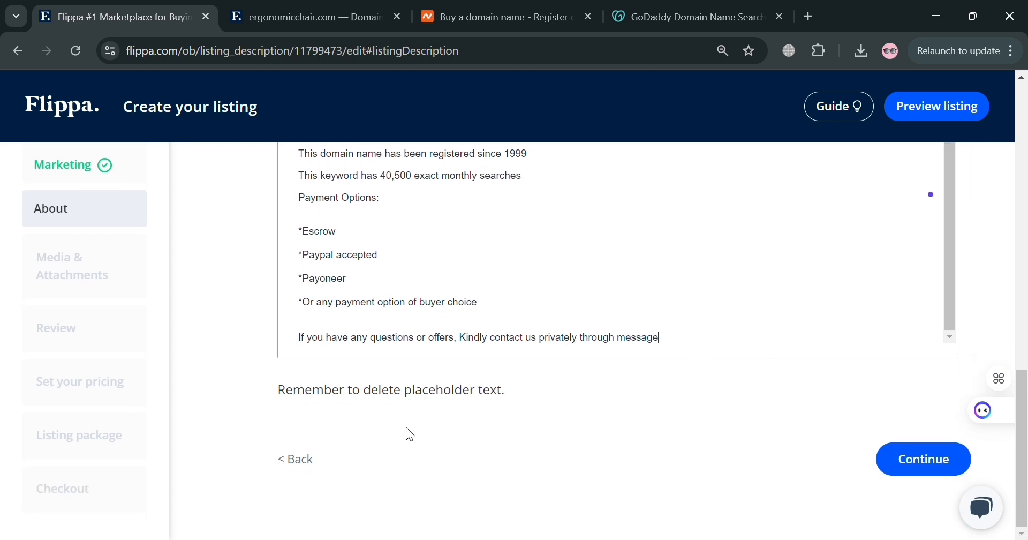
click(943, 465)
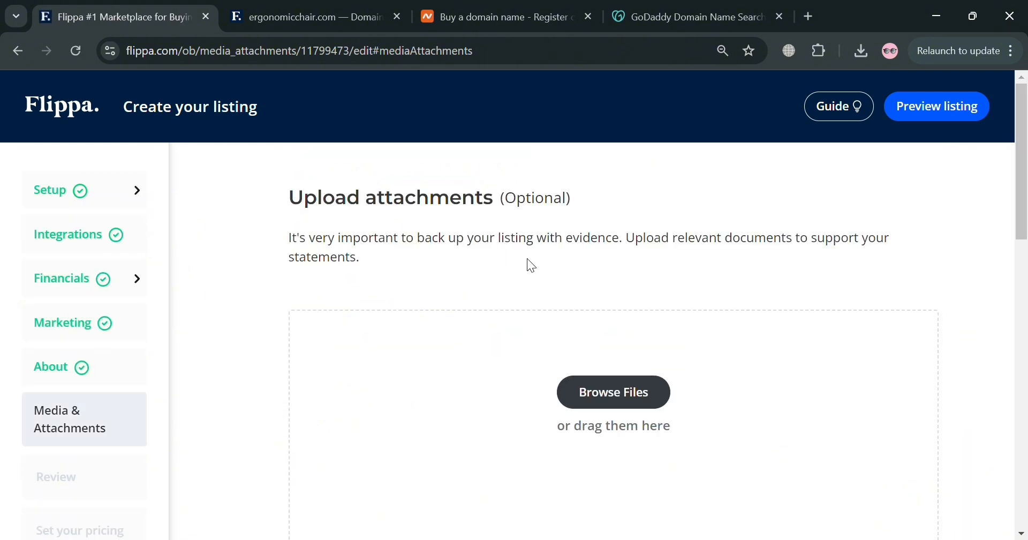
Upload the namecheap screen shot PNG as a supporting attachment and preview it in a new tab
scroll(691, 259, down, 7)
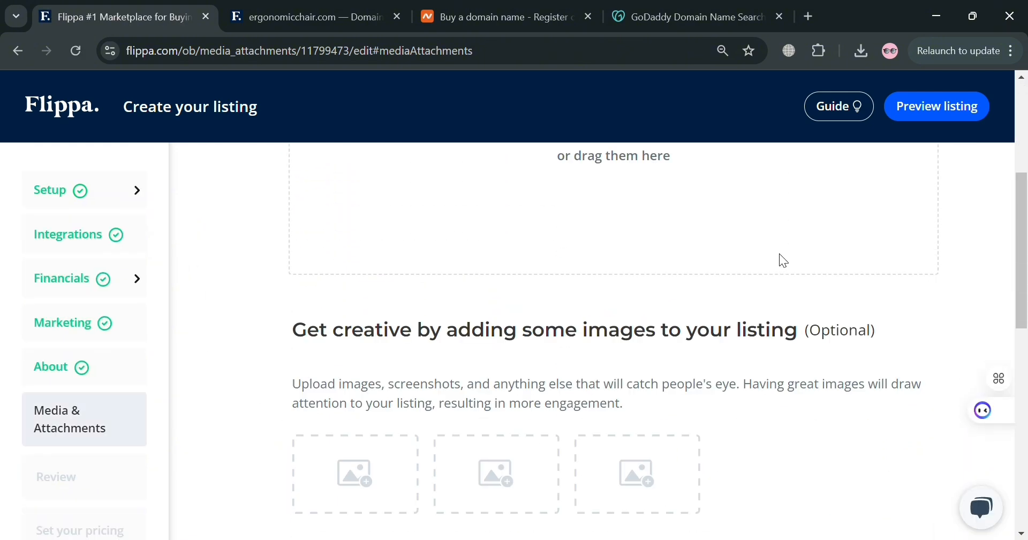
scroll(519, 409, up, 4)
scroll(520, 409, up, 3)
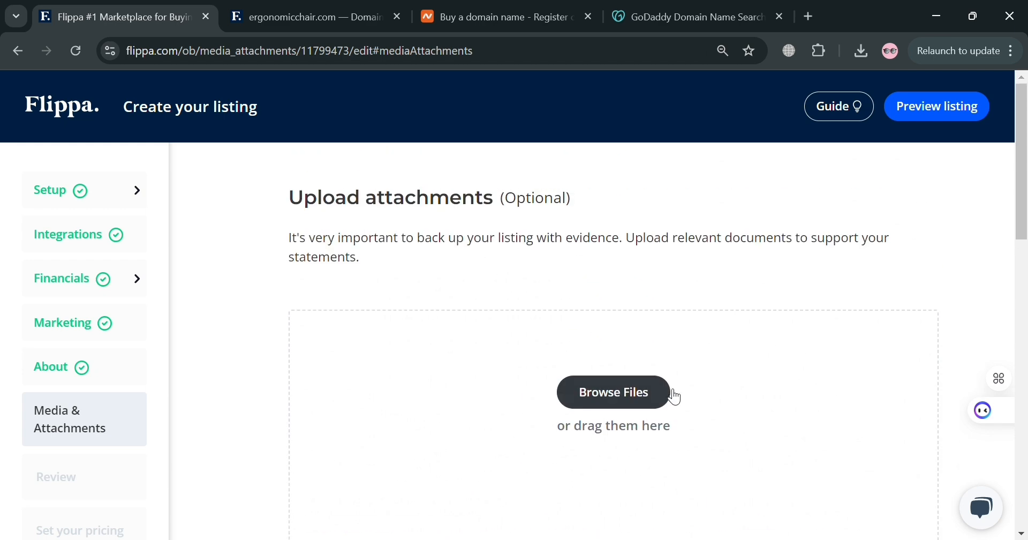
click(630, 406)
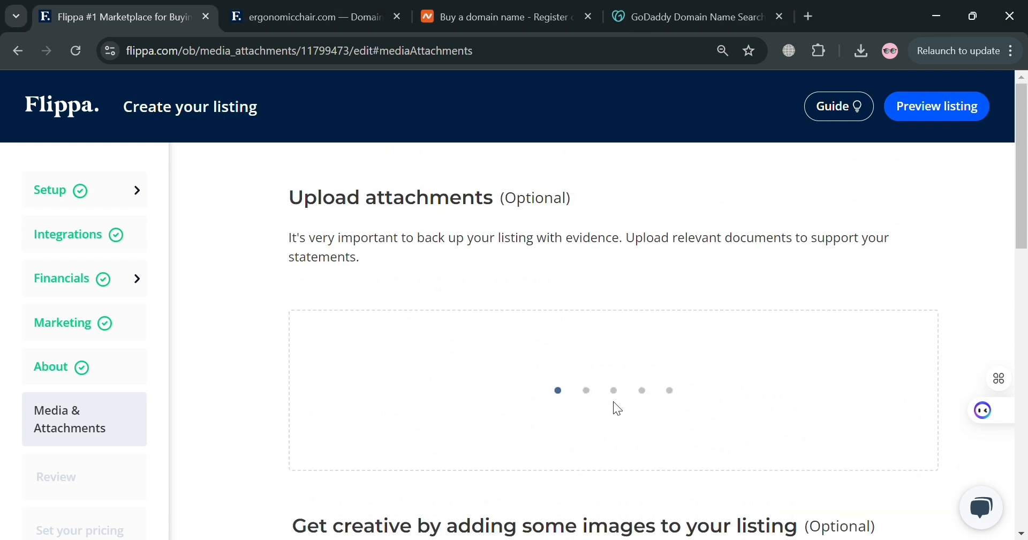
scroll(534, 443, down, 4)
scroll(402, 475, up, 5)
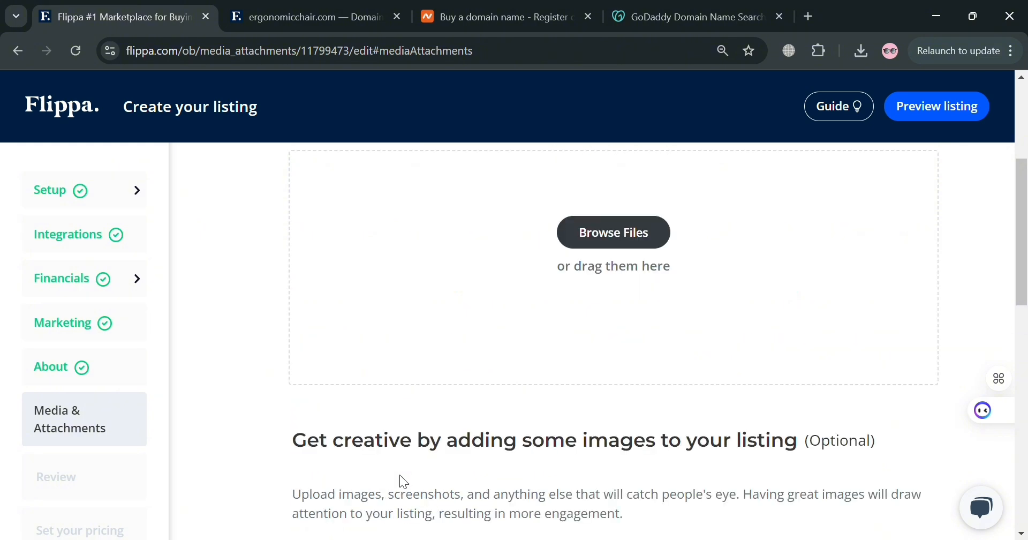
click(397, 259)
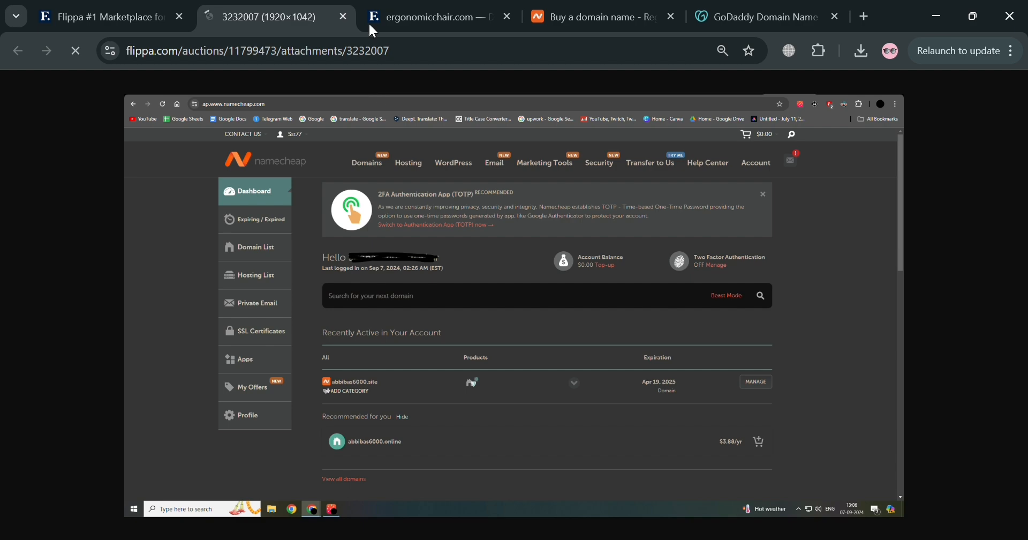
click(343, 17)
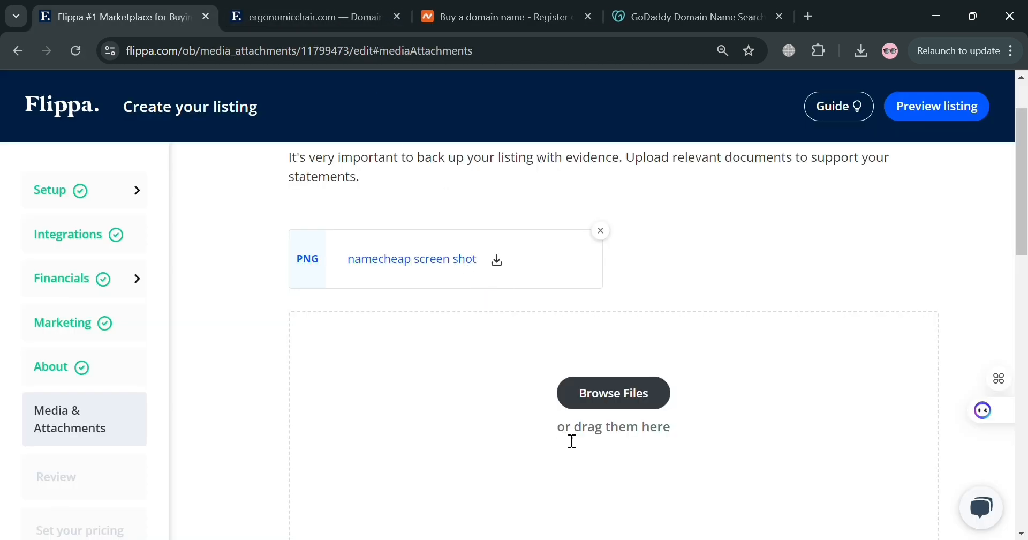
Skip the optional images and video and continue to the Review page
scroll(571, 439, down, 7)
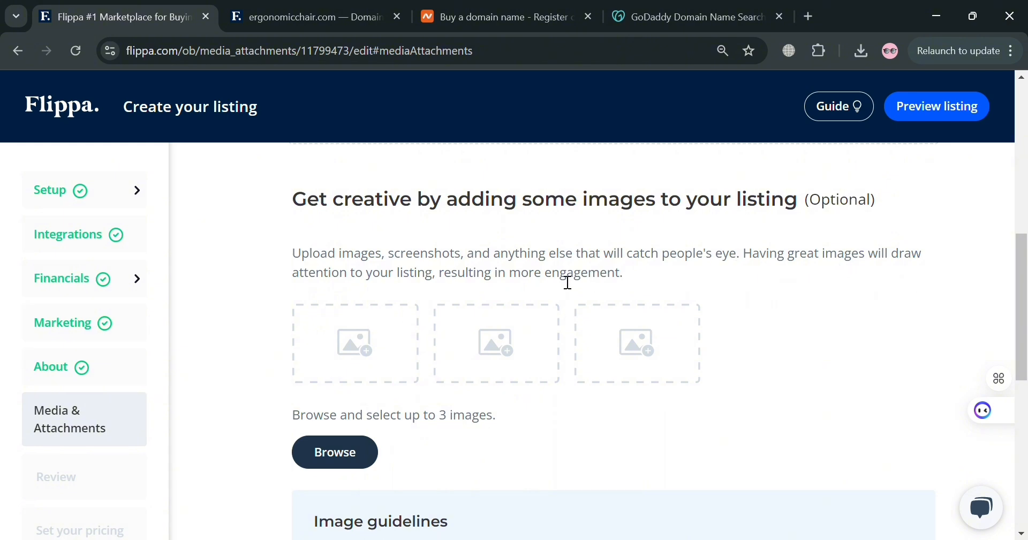
scroll(475, 386, down, 6)
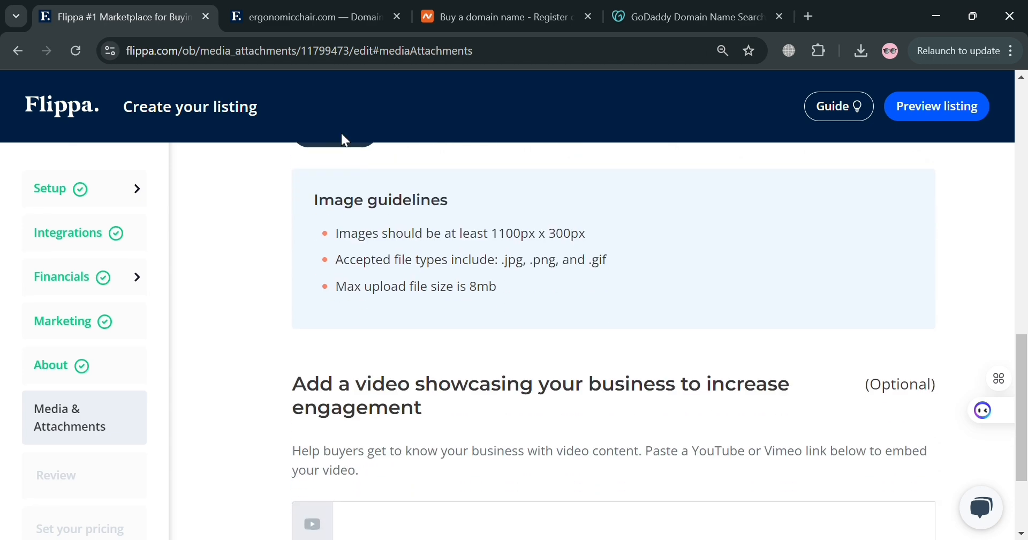
scroll(532, 395, down, 3)
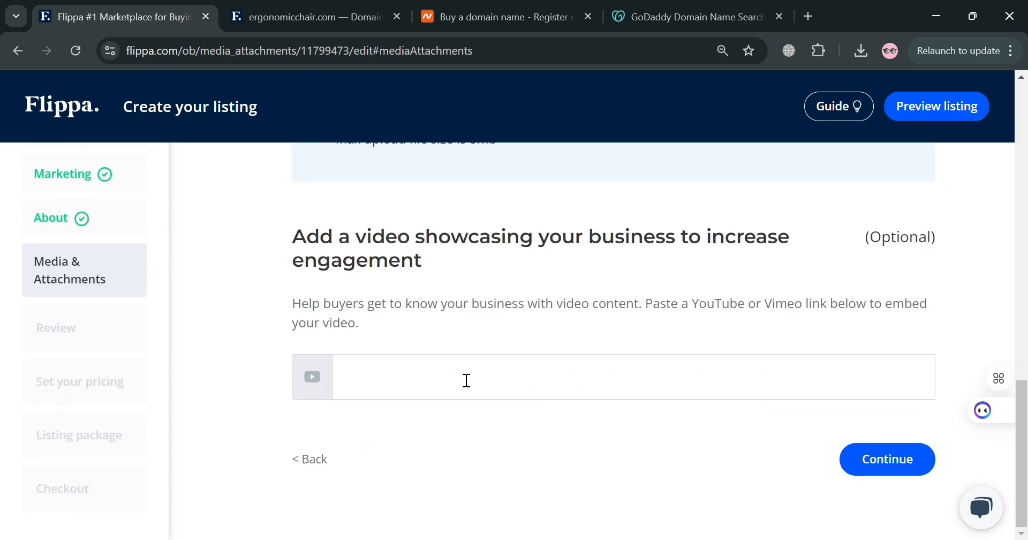
click(905, 474)
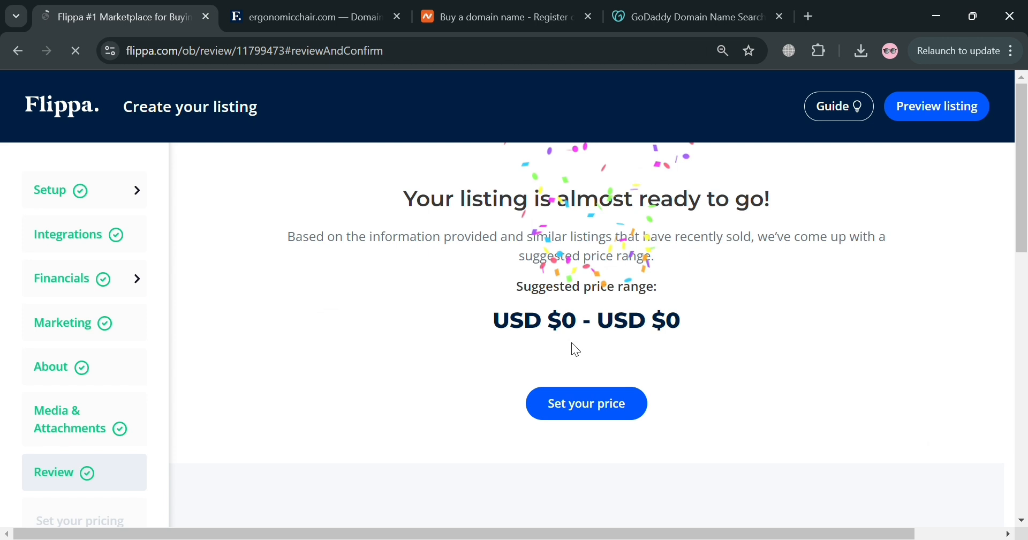
scroll(696, 332, down, 8)
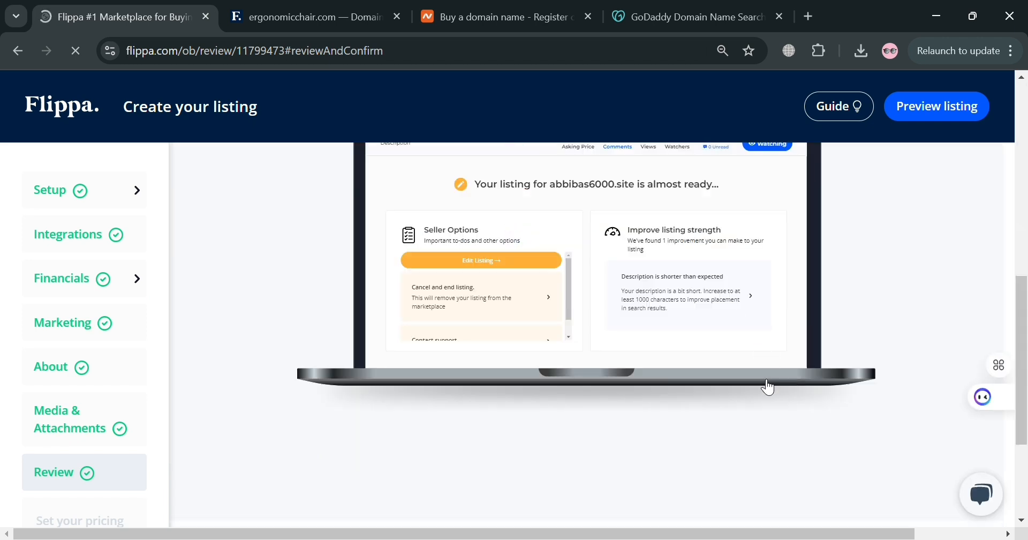
Open the pricing step and compare the Auction and Asking Price selling methods
scroll(782, 305, up, 8)
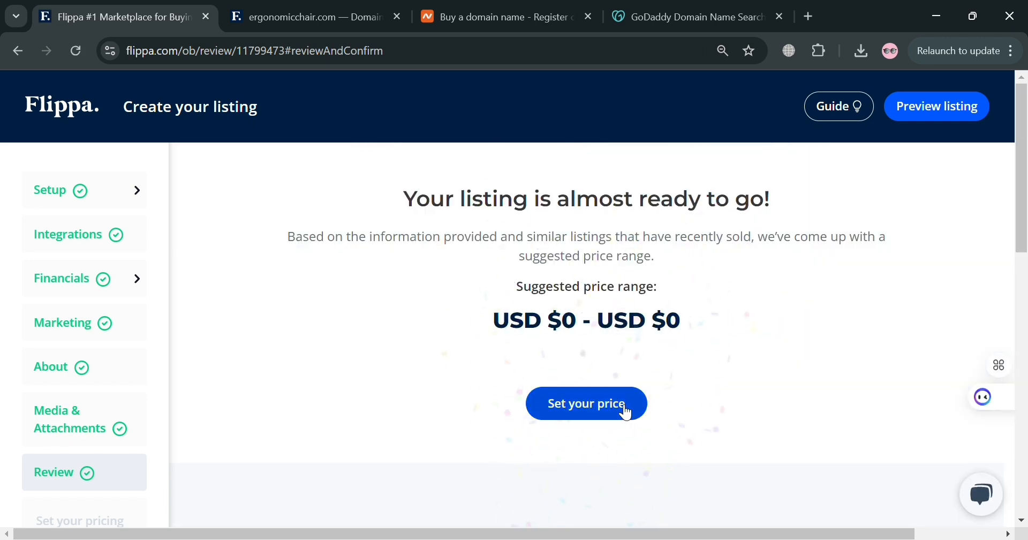
click(626, 410)
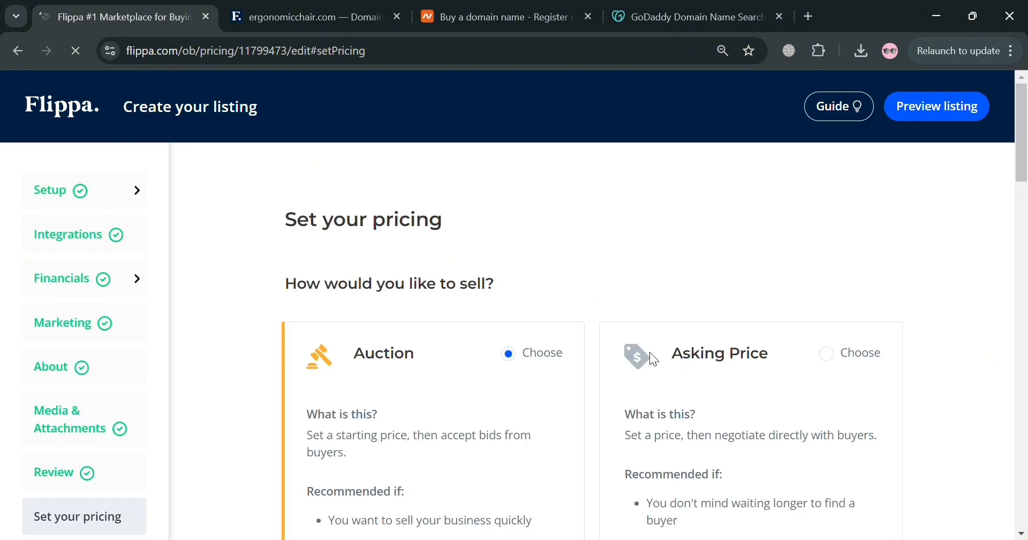
scroll(546, 309, down, 2)
scroll(529, 280, up, 2)
scroll(411, 412, down, 1)
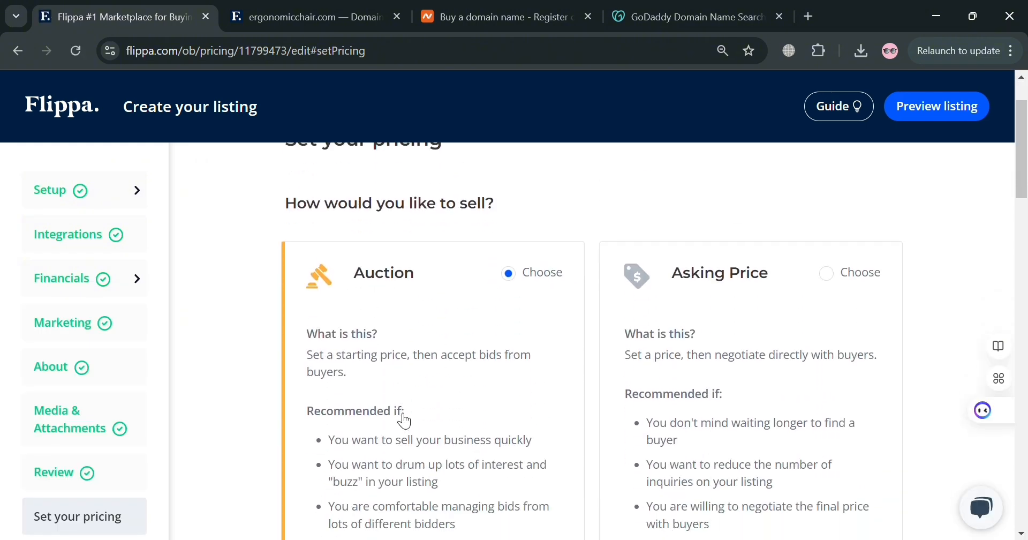
scroll(368, 391, down, 1)
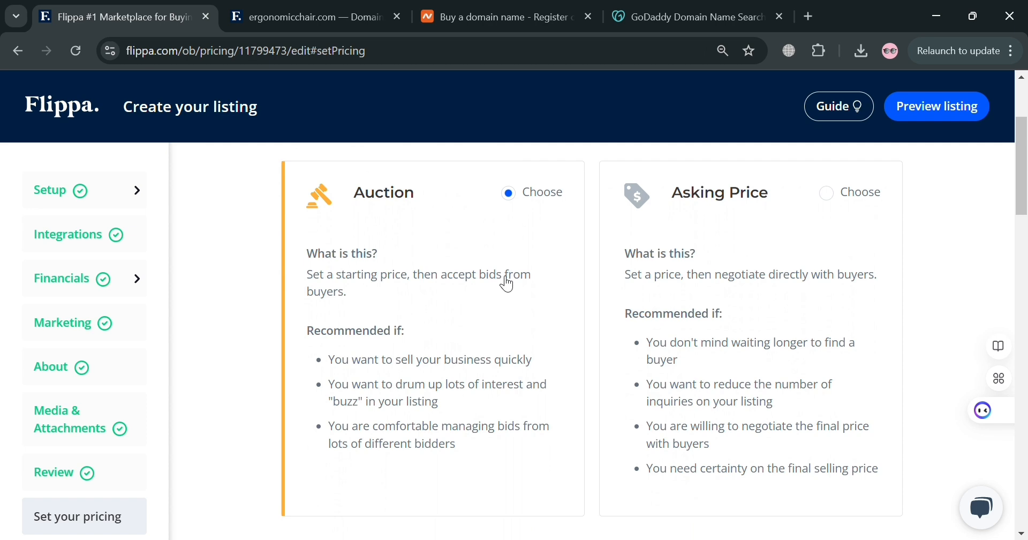
scroll(344, 333, down, 3)
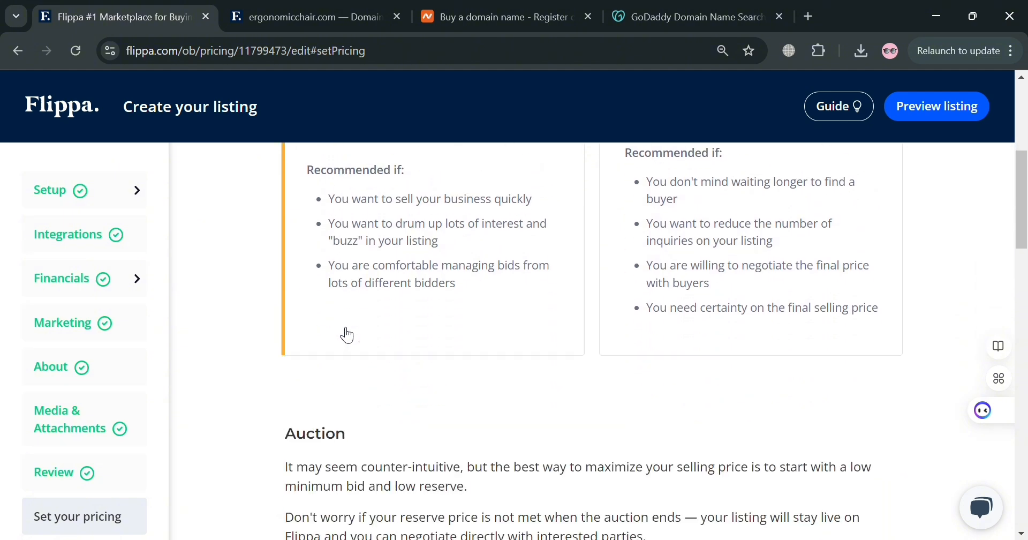
scroll(405, 343, down, 10)
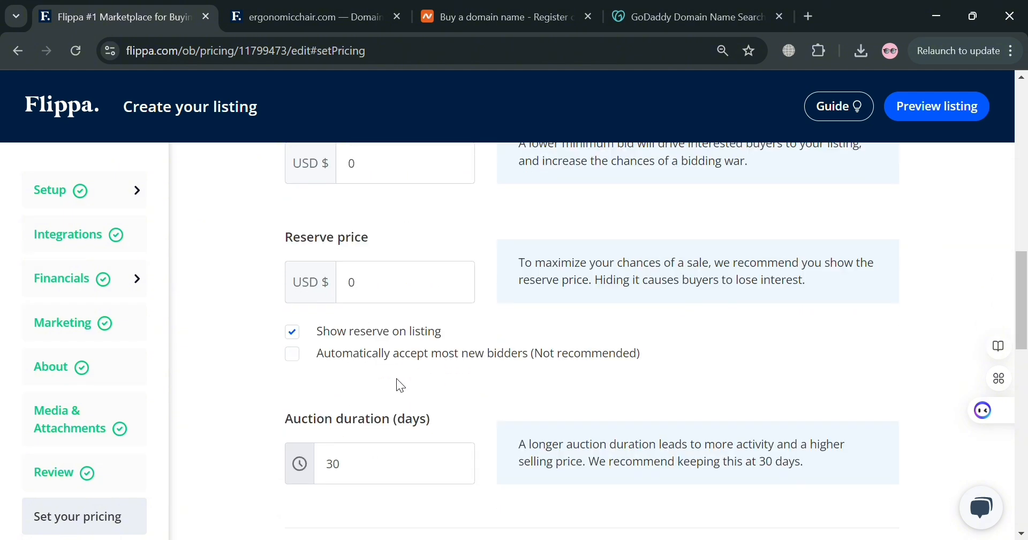
Set the auction's starting bid to 15 USD and the reserve price to 30 USD
scroll(397, 382, up, 4)
click(407, 339)
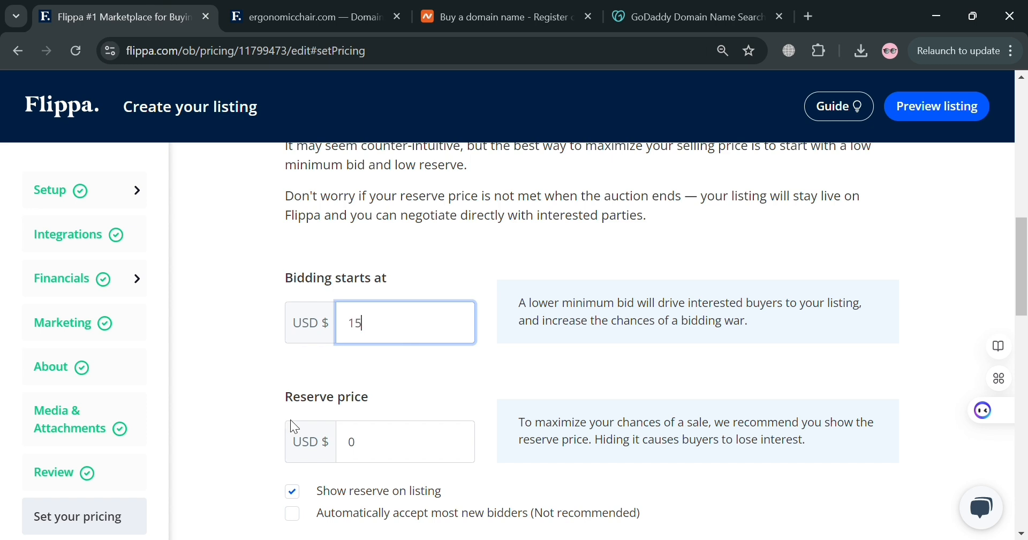
click(394, 449)
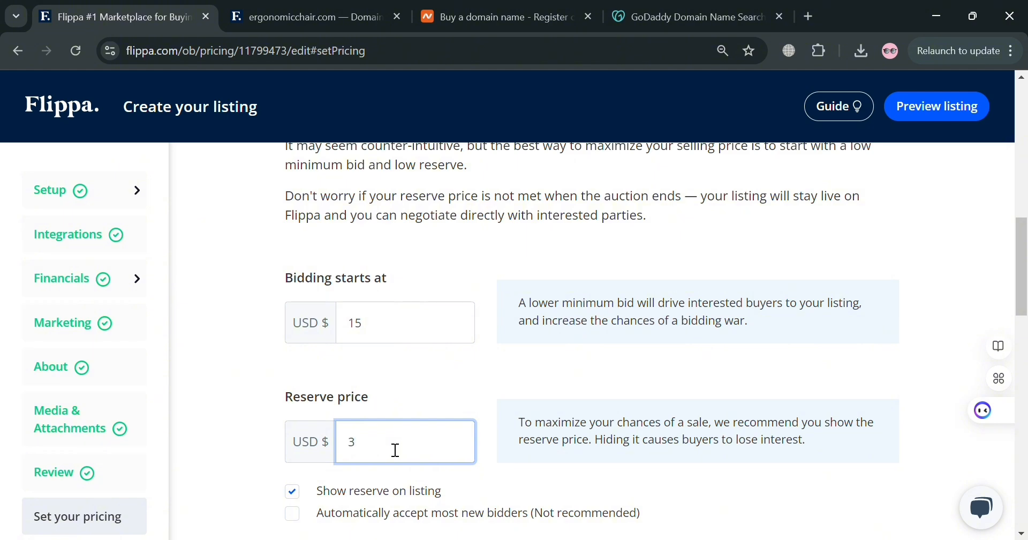
Enable PayPal as an accepted payment method
scroll(423, 452, down, 5)
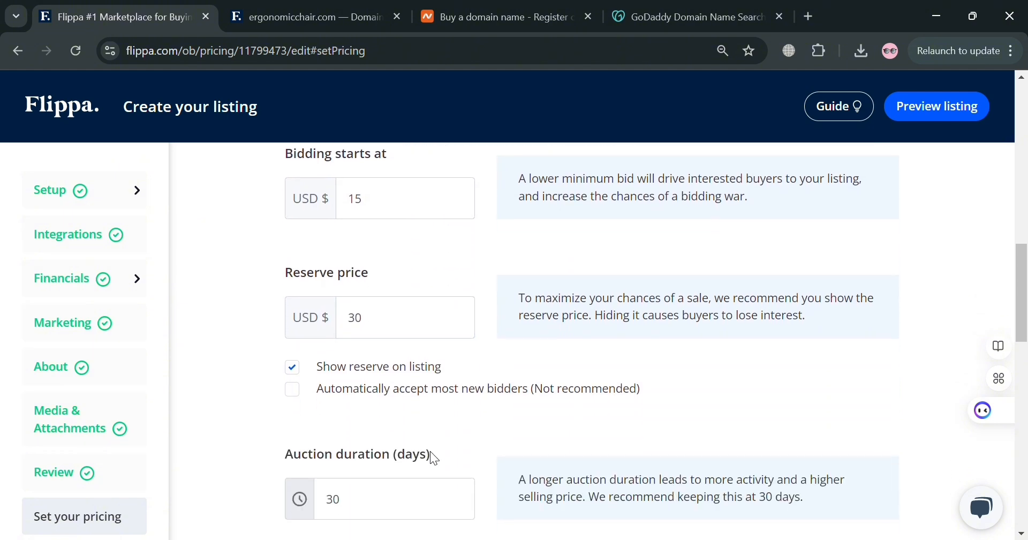
scroll(454, 376, down, 3)
scroll(414, 436, up, 3)
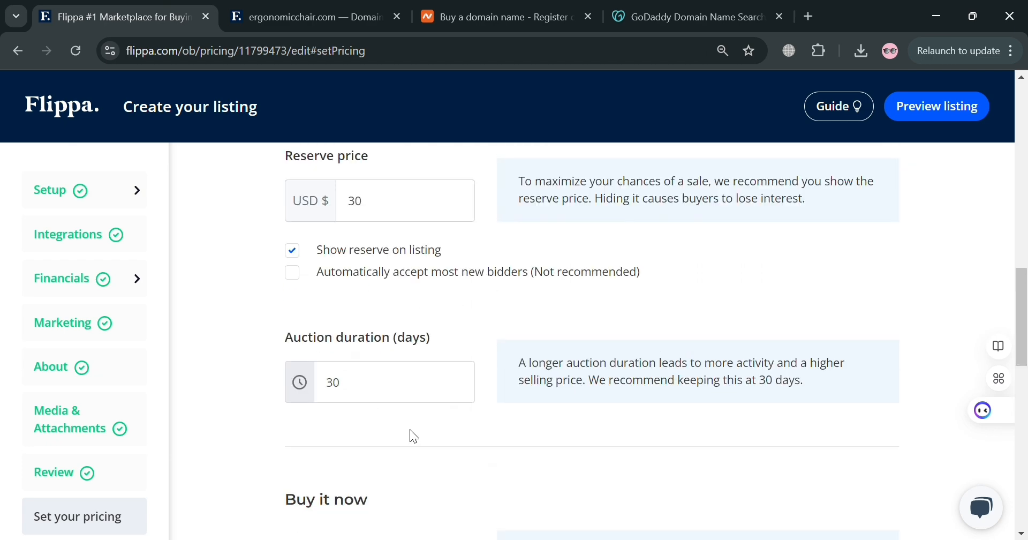
scroll(414, 435, down, 5)
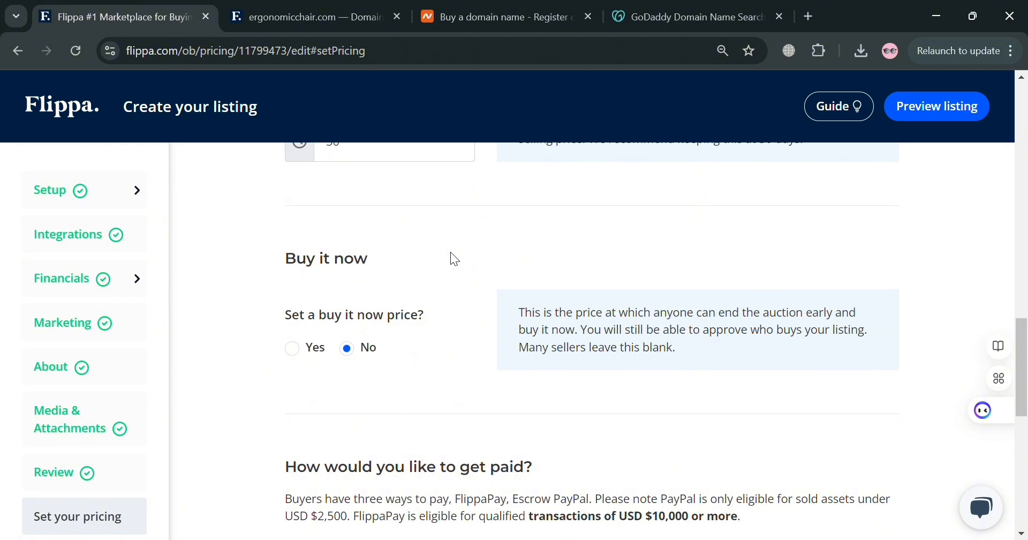
scroll(455, 251, up, 3)
scroll(416, 321, down, 5)
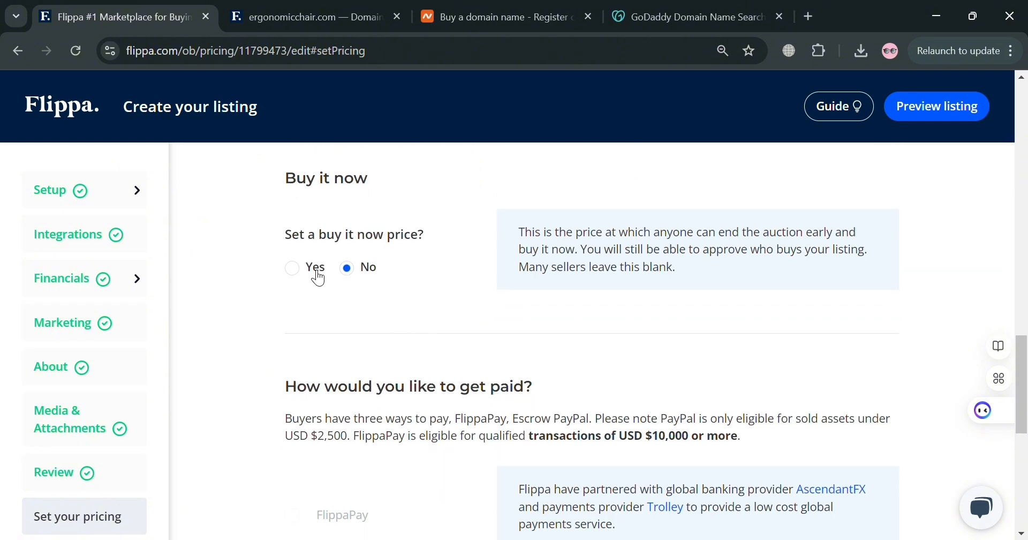
scroll(459, 342, down, 8)
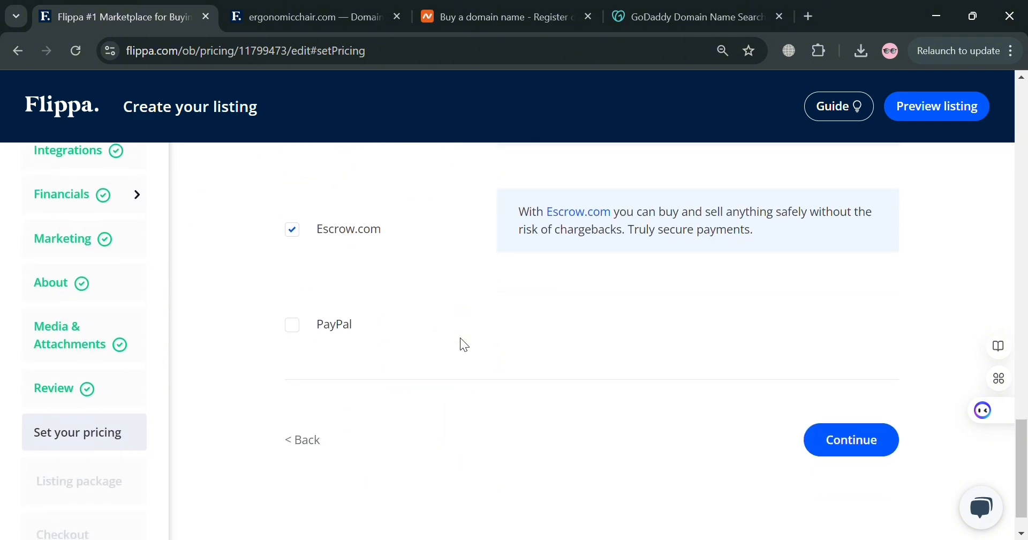
click(293, 325)
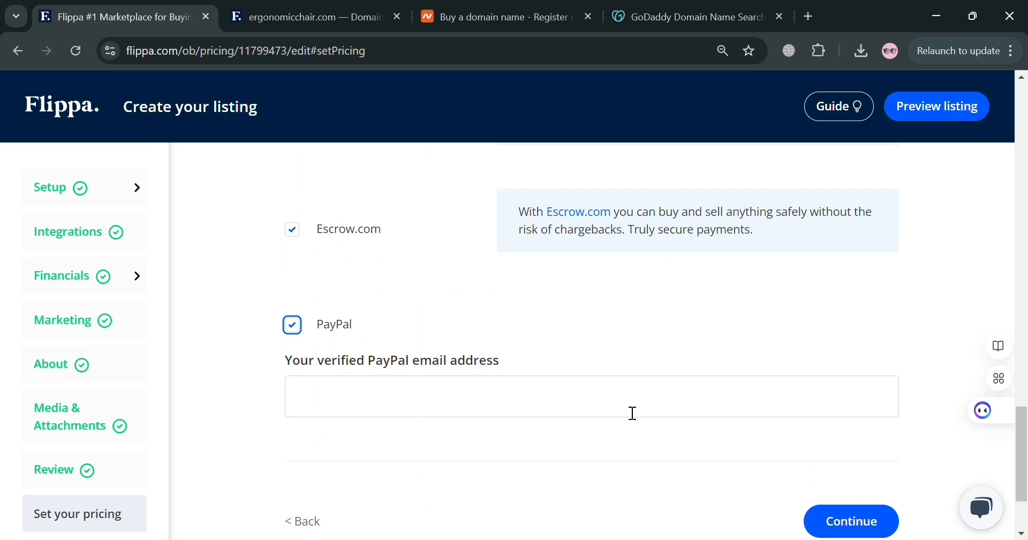
Switch the selling method to Asking Price
scroll(626, 411, down, 2)
scroll(551, 407, up, 15)
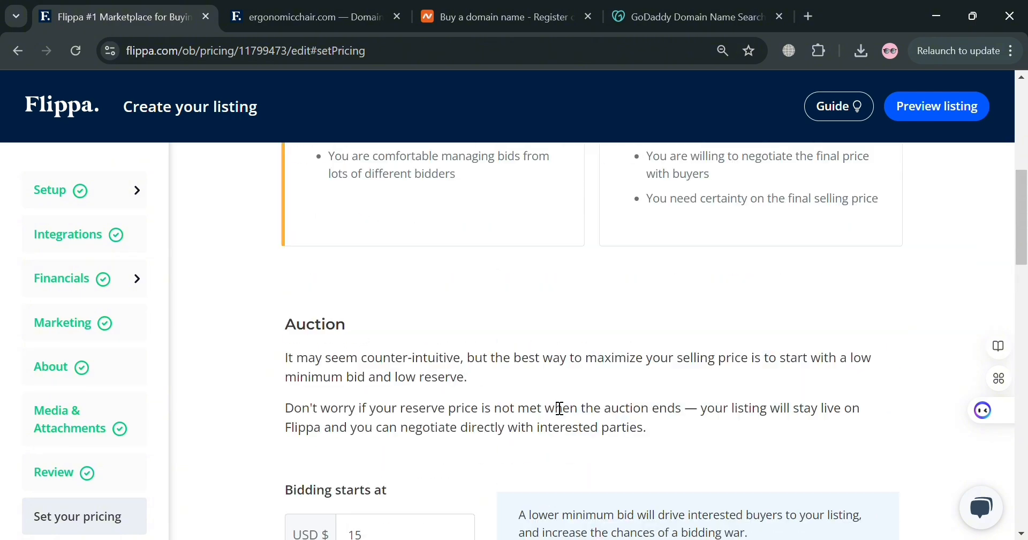
scroll(560, 409, up, 6)
click(837, 275)
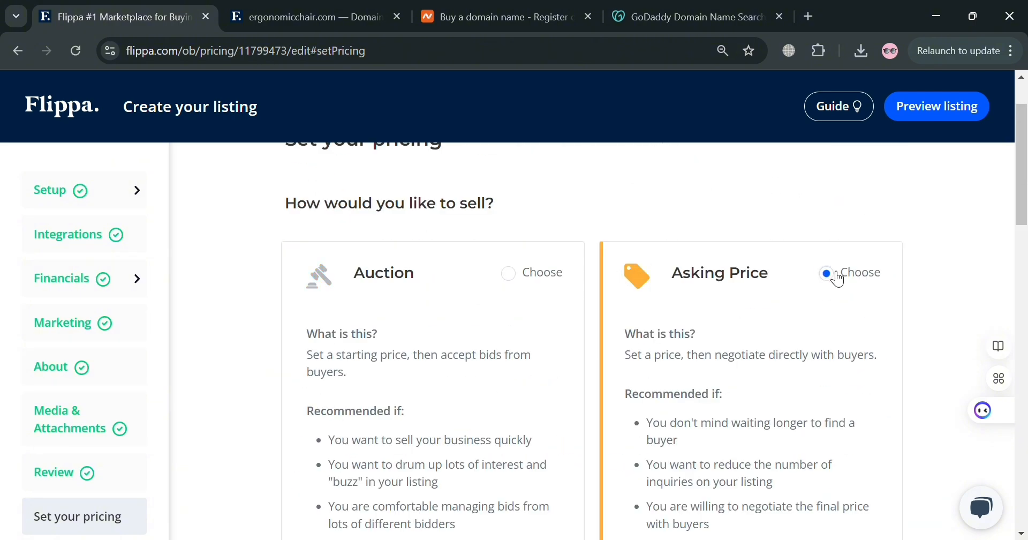
Set the asking price to 2 USD
scroll(773, 361, down, 14)
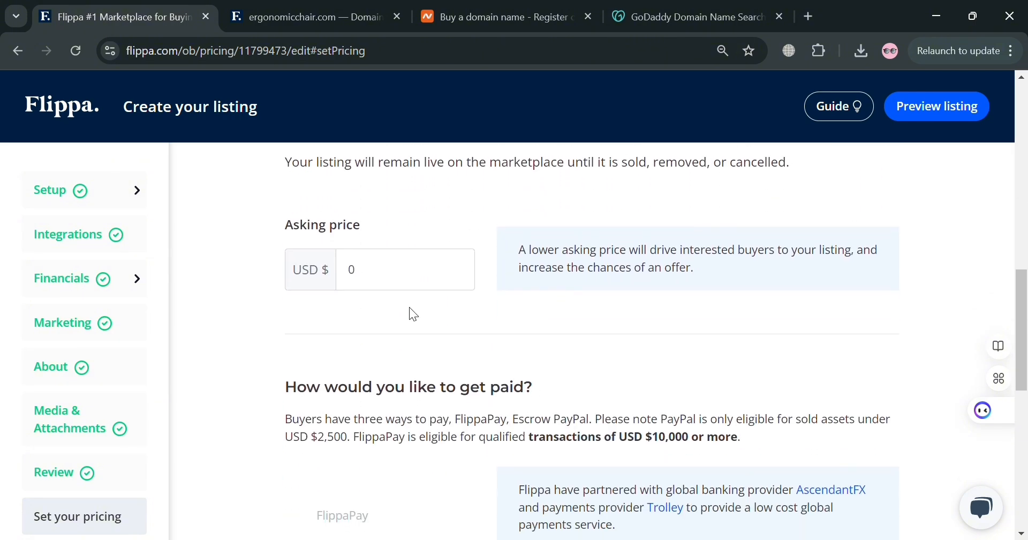
click(423, 282)
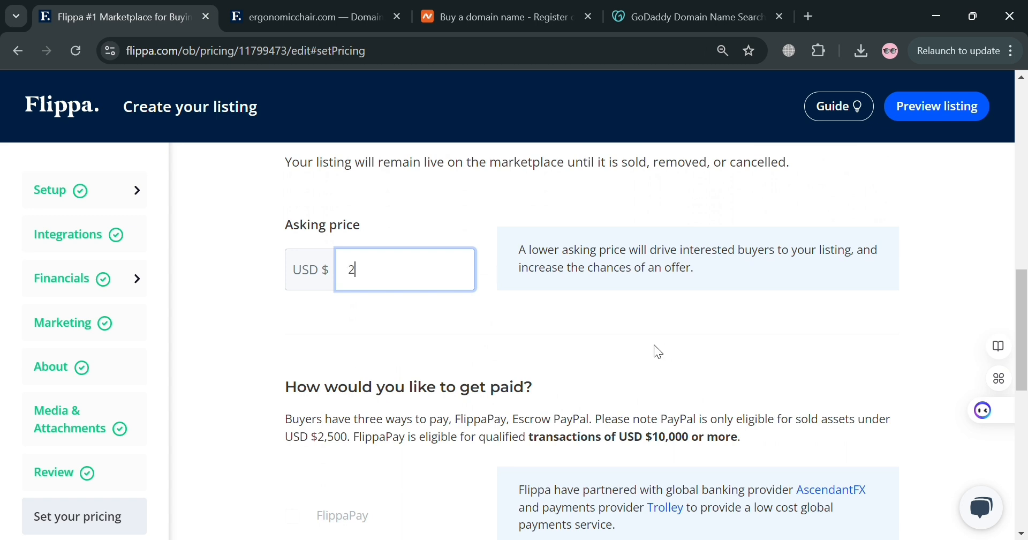
scroll(659, 351, down, 6)
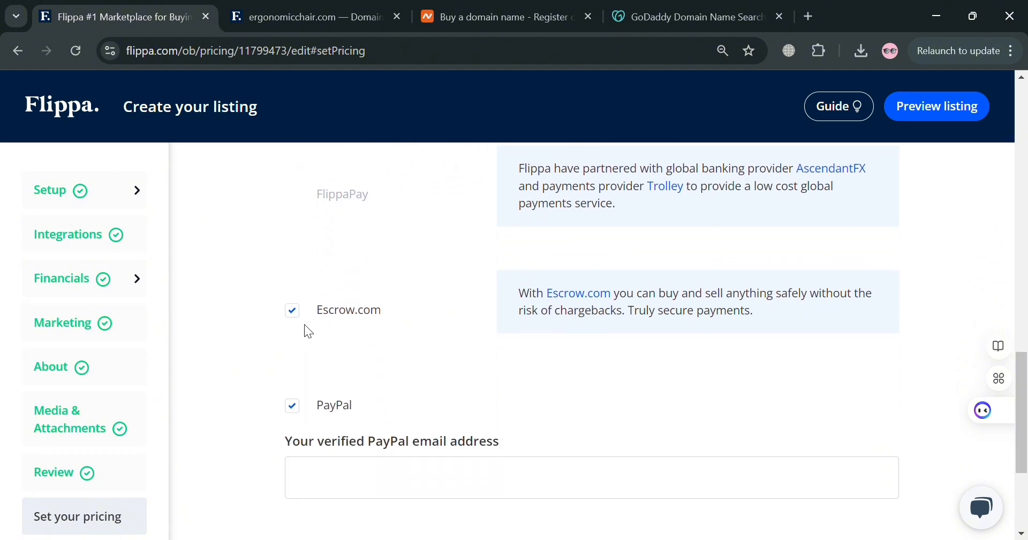
Keep Escrow.com as the only payment method, turning PayPal off, and continue to package selection
click(292, 310)
click(443, 475)
scroll(716, 407, down, 2)
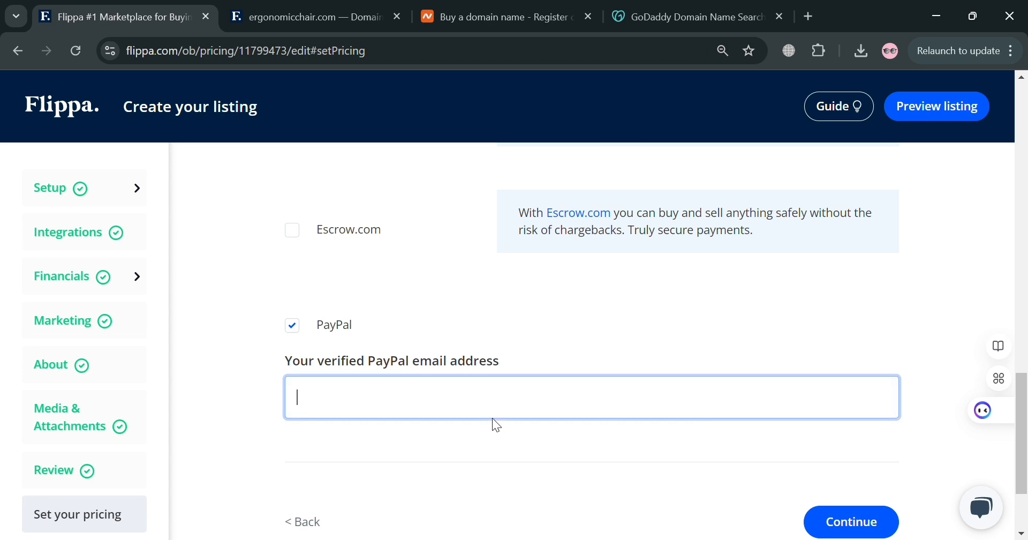
click(293, 230)
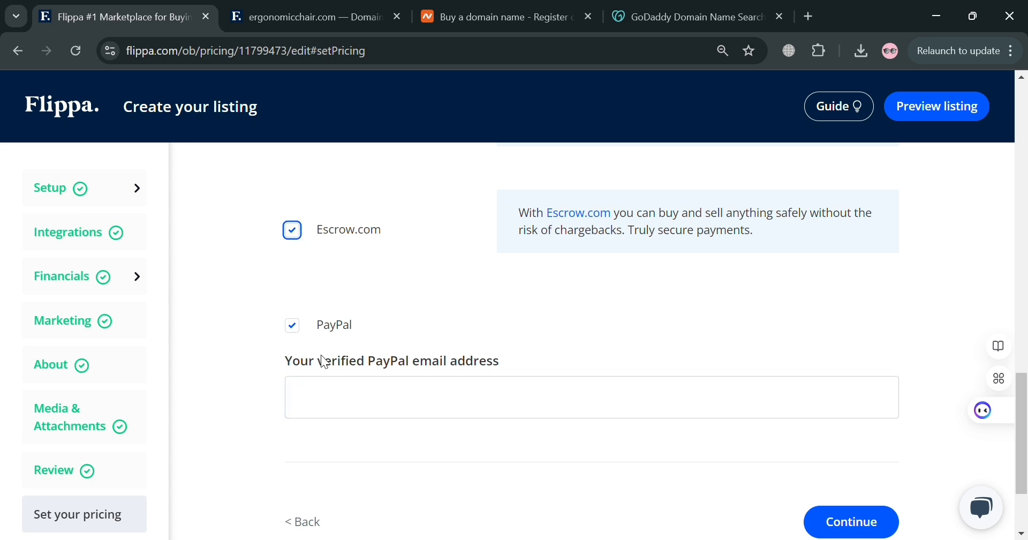
click(292, 325)
click(840, 442)
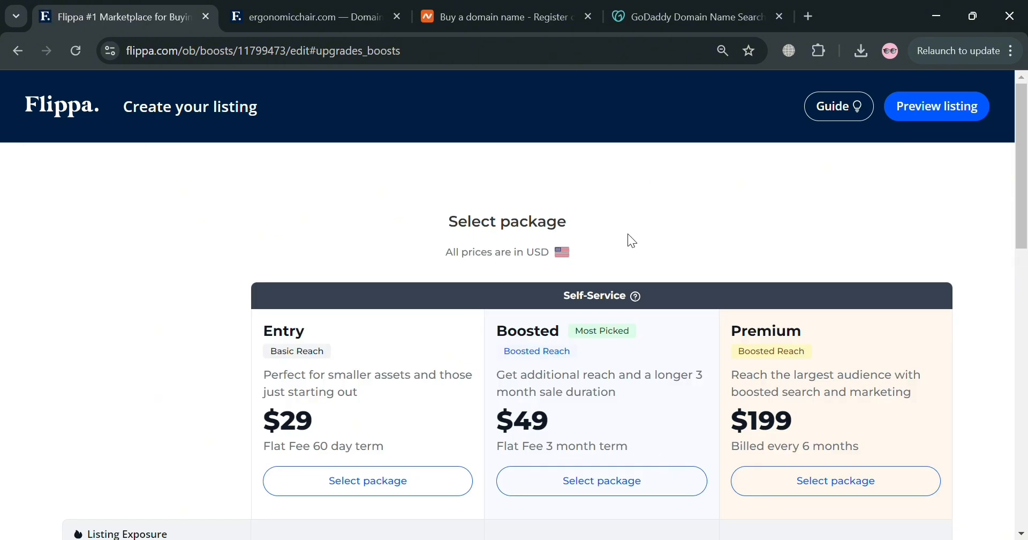
Compare the listing packages and select the $29 Entry package
scroll(386, 353, down, 4)
scroll(445, 385, up, 3)
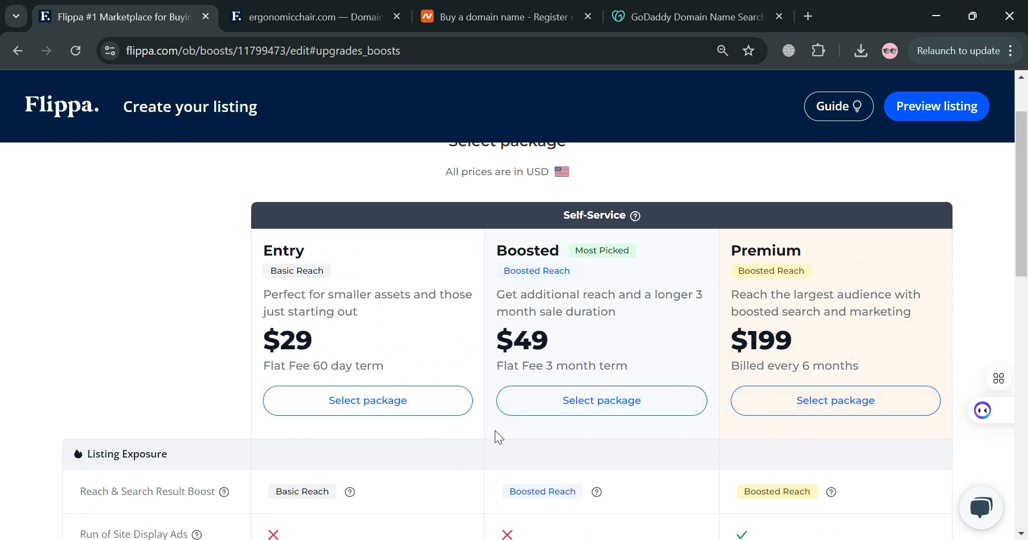
scroll(387, 456, down, 10)
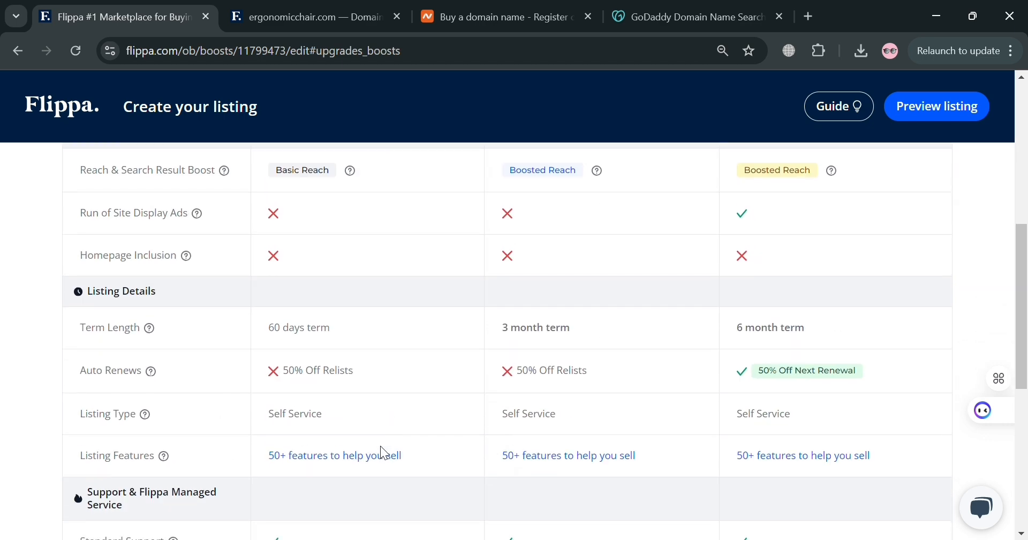
scroll(381, 451, down, 1)
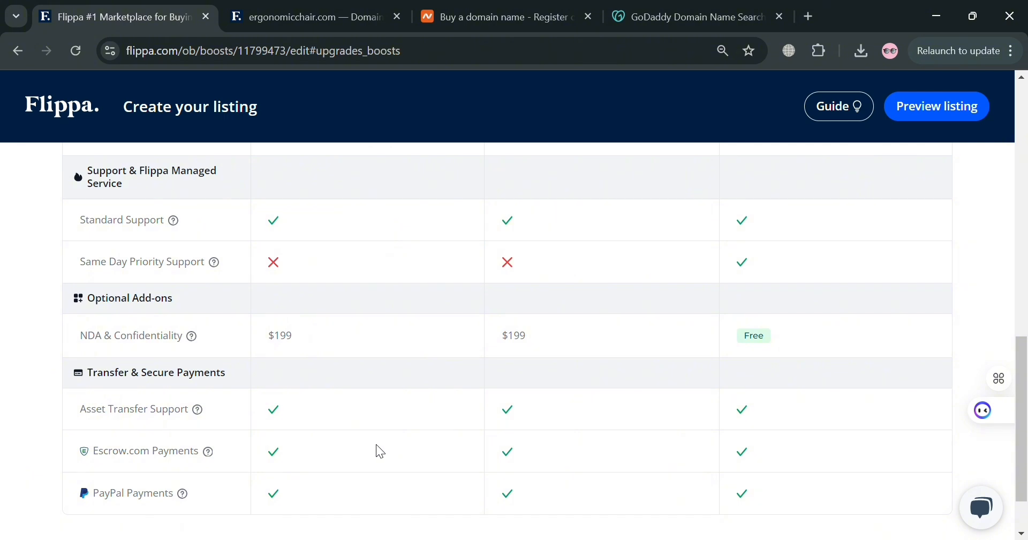
scroll(378, 450, down, 2)
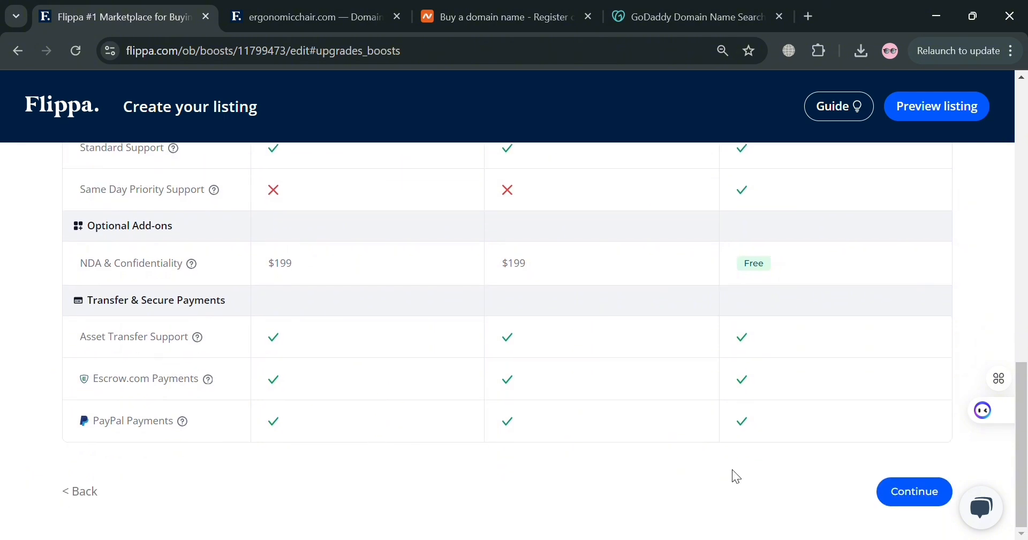
scroll(733, 474, up, 12)
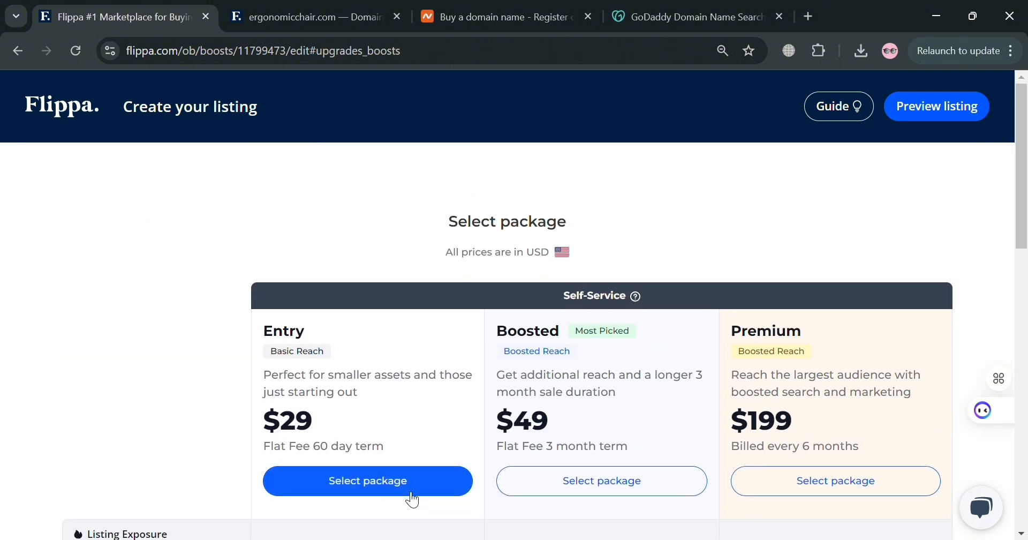
scroll(466, 441, down, 6)
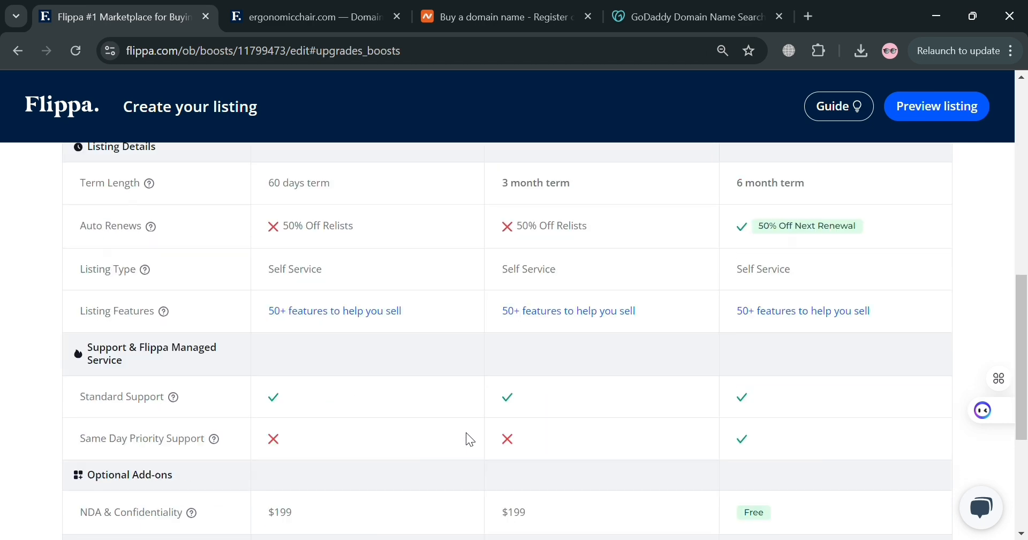
scroll(466, 439, down, 4)
scroll(348, 508, up, 10)
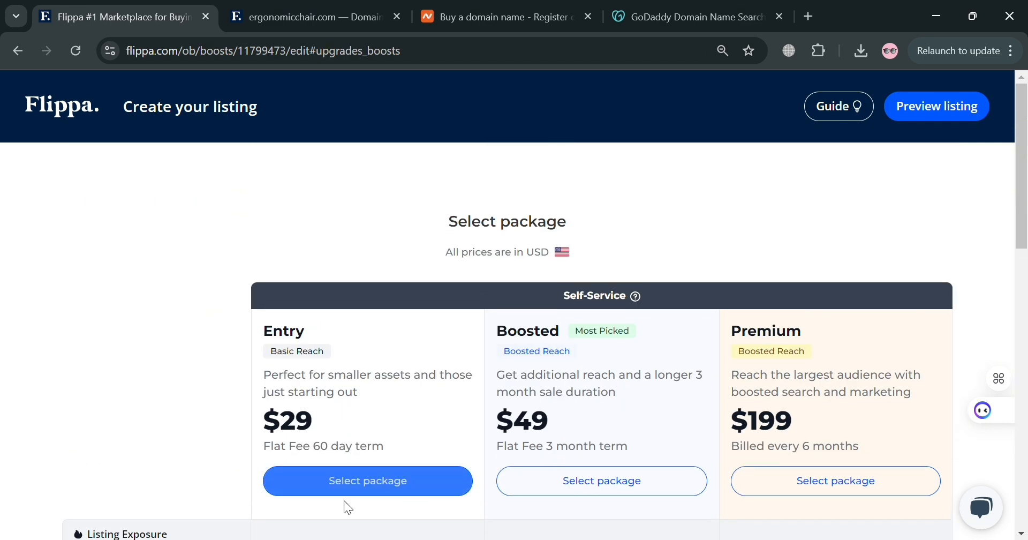
click(399, 478)
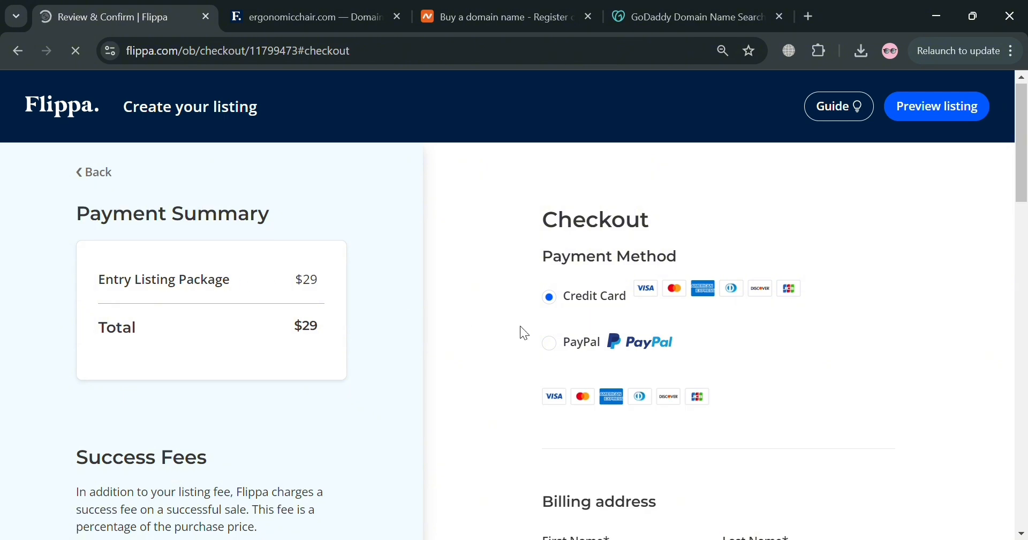
Look over the checkout payment and billing form, then open the listing preview
scroll(578, 327, down, 2)
scroll(576, 235, up, 1)
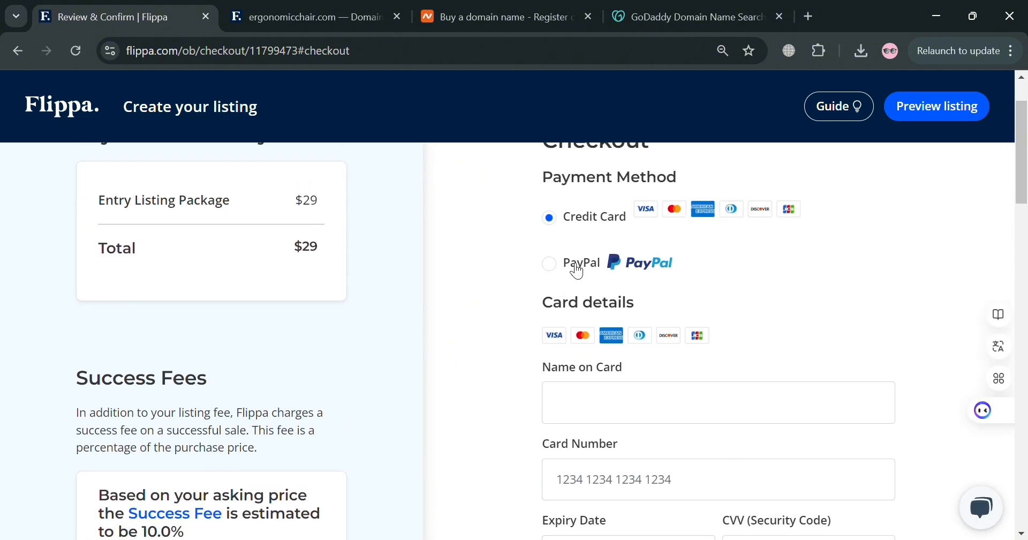
scroll(577, 272, down, 15)
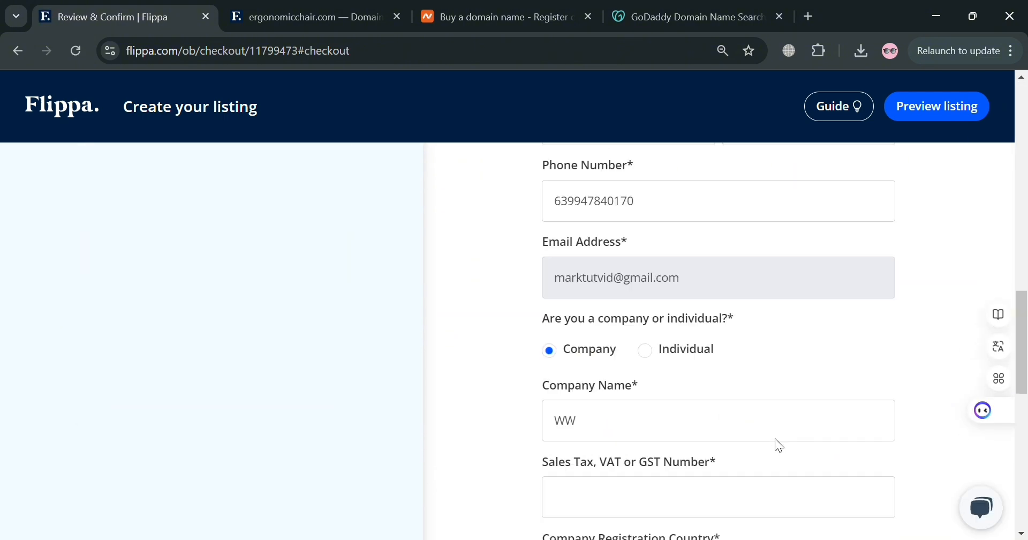
scroll(777, 439, down, 5)
scroll(772, 431, up, 12)
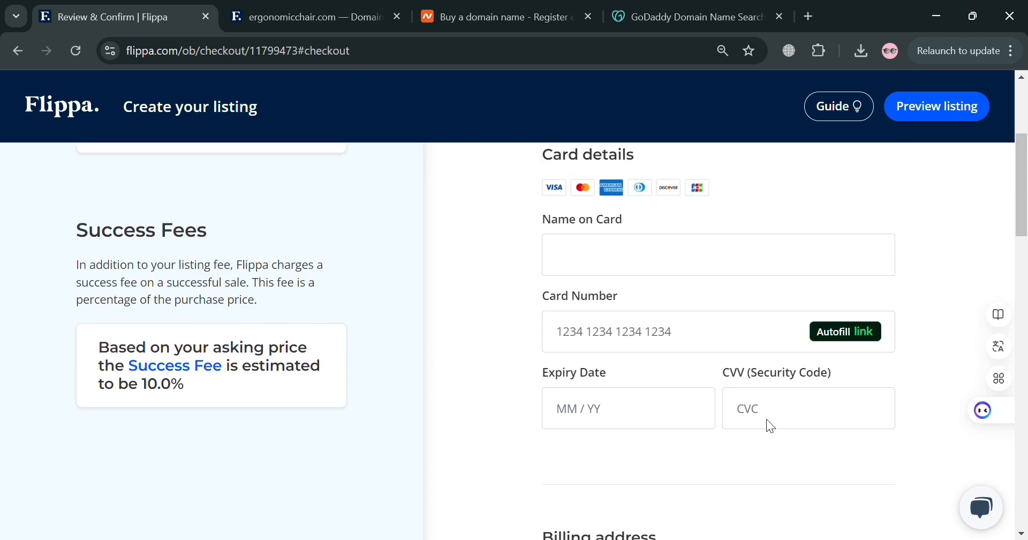
scroll(771, 427, up, 4)
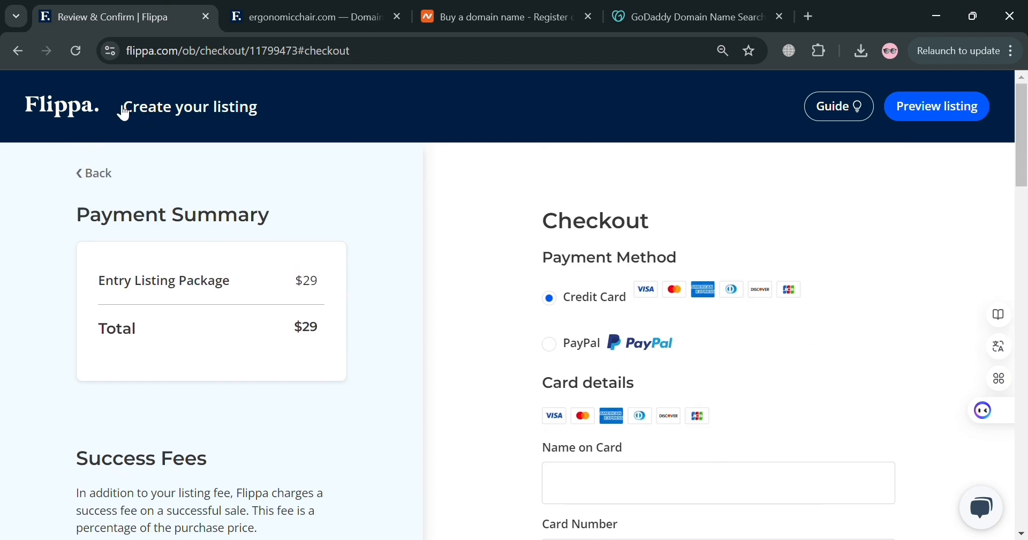
click(951, 107)
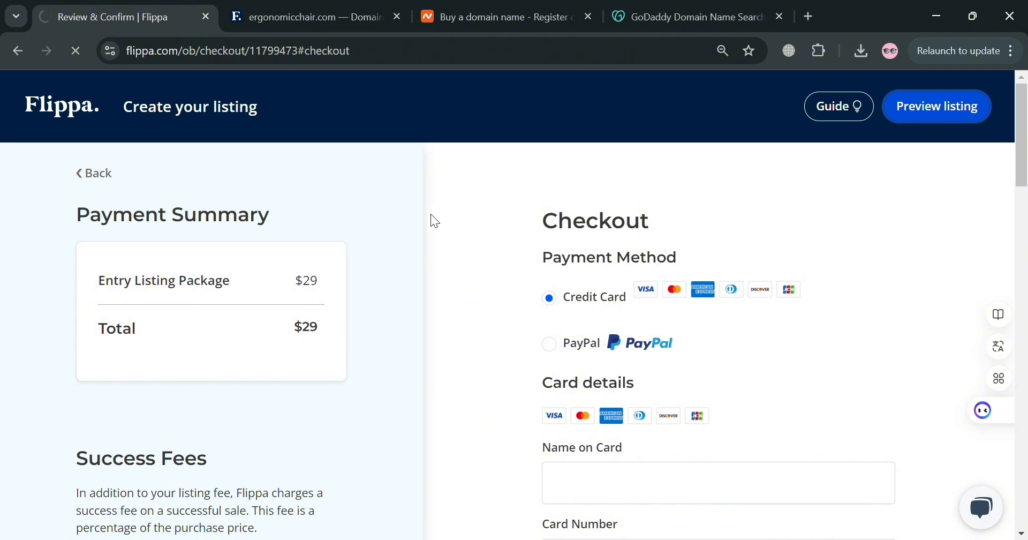
Scroll through the listing preview for abbibas6000.site to review its details, description, sale inclusions and attachments
scroll(375, 364, down, 2)
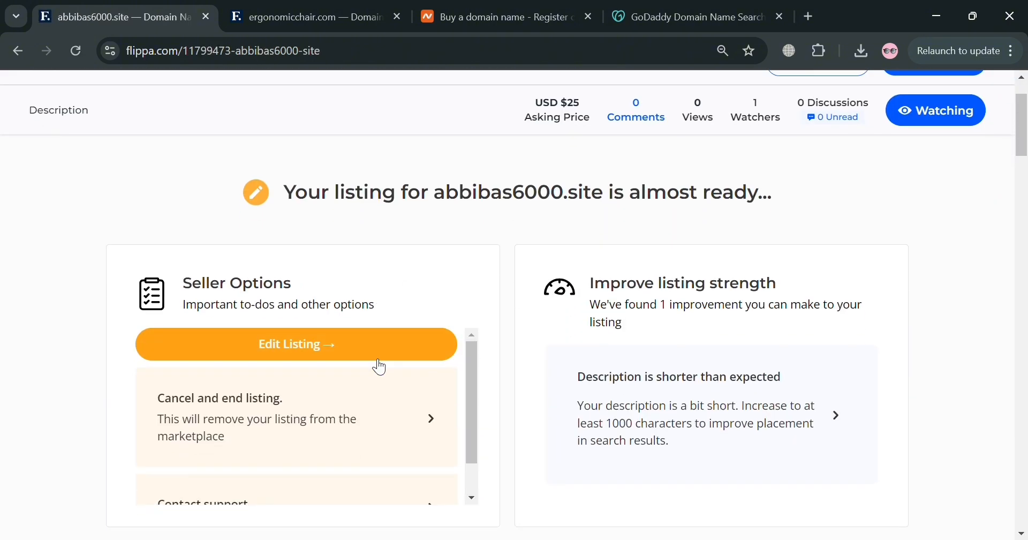
scroll(380, 367, down, 3)
scroll(644, 294, up, 3)
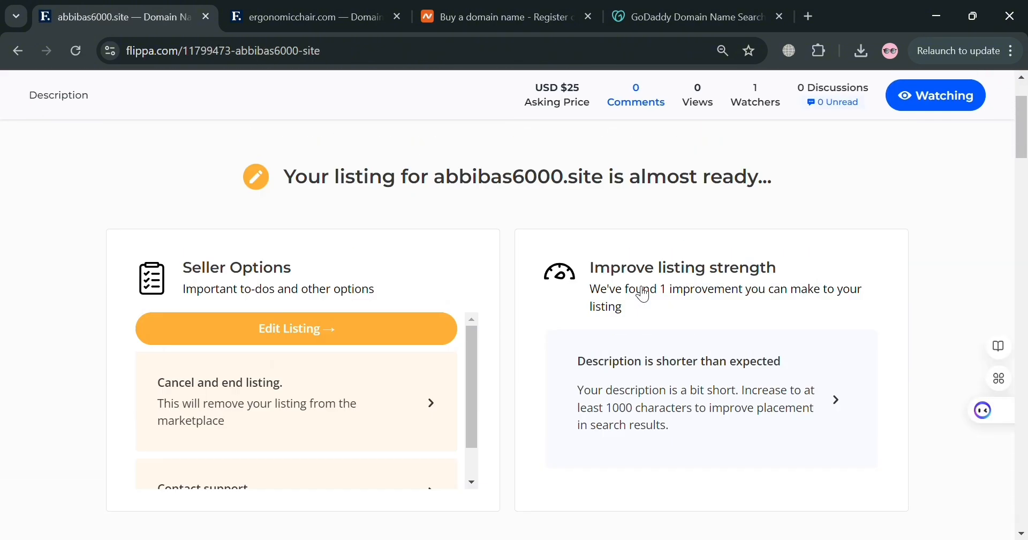
scroll(355, 362, down, 1)
scroll(564, 324, down, 5)
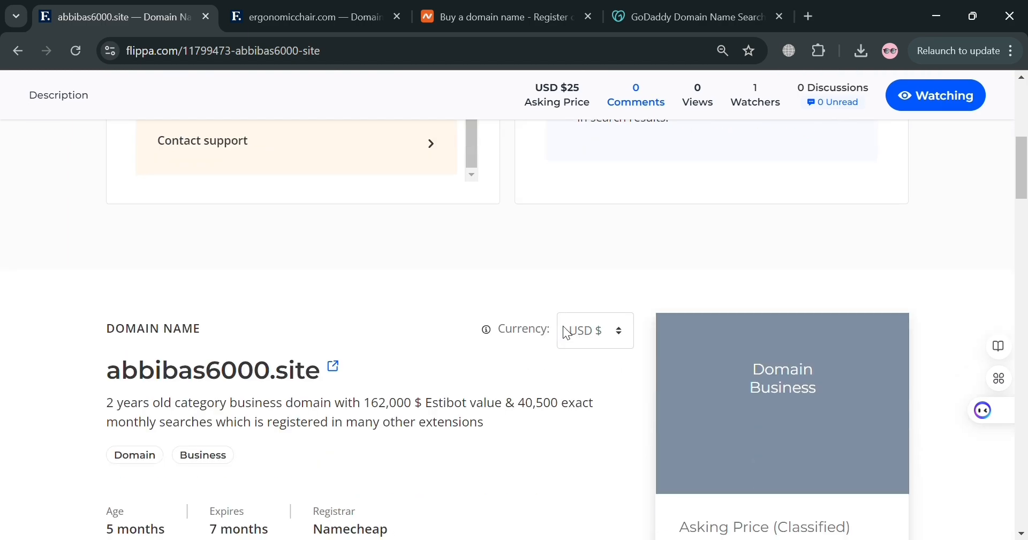
scroll(564, 325, down, 7)
scroll(467, 381, up, 6)
scroll(363, 374, down, 4)
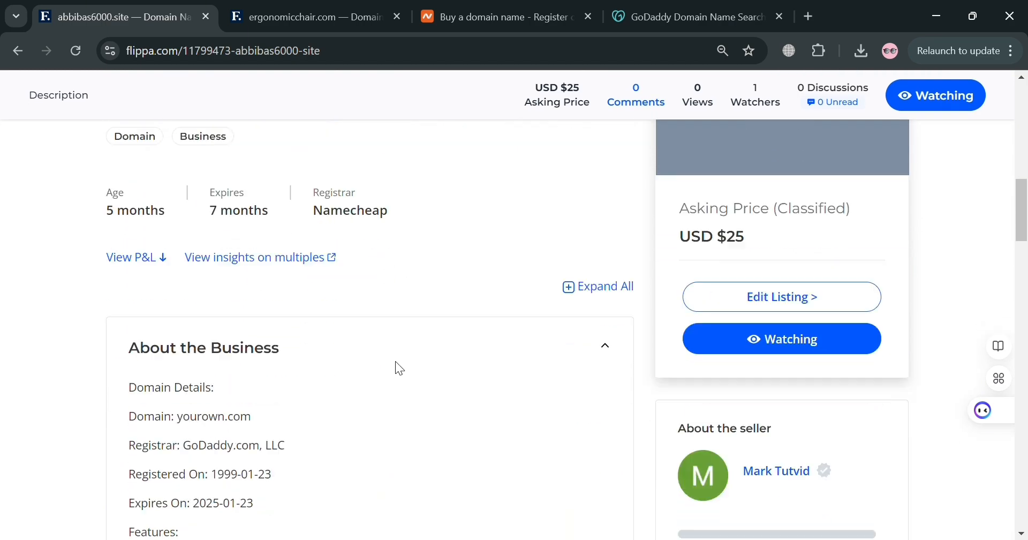
scroll(663, 299, down, 2)
scroll(754, 262, up, 3)
scroll(548, 349, down, 2)
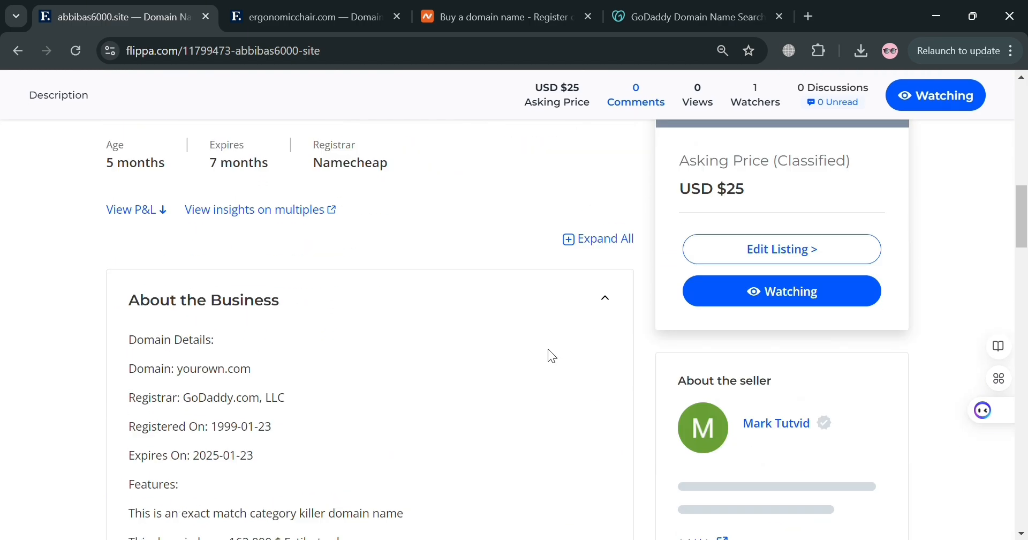
scroll(398, 371, down, 20)
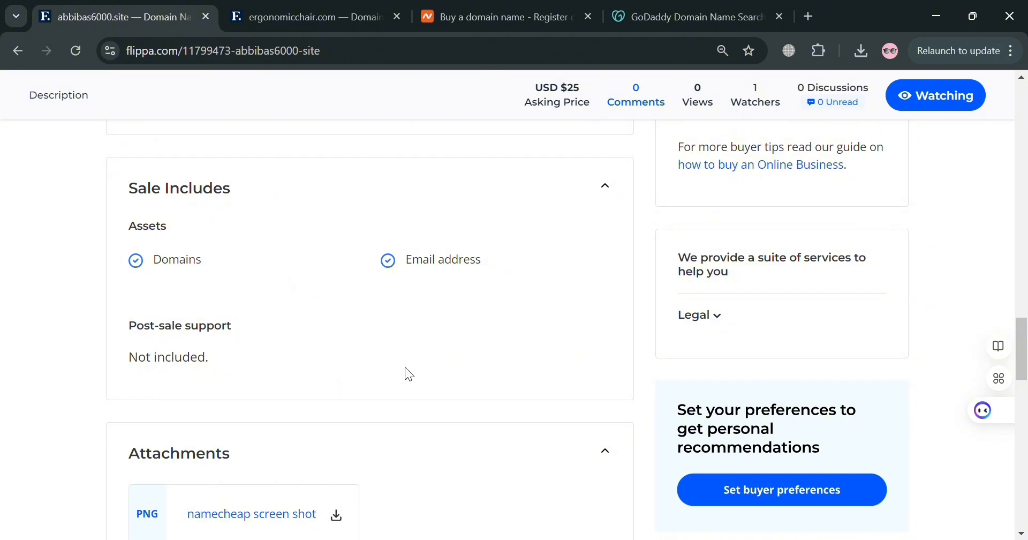
scroll(461, 410, up, 18)
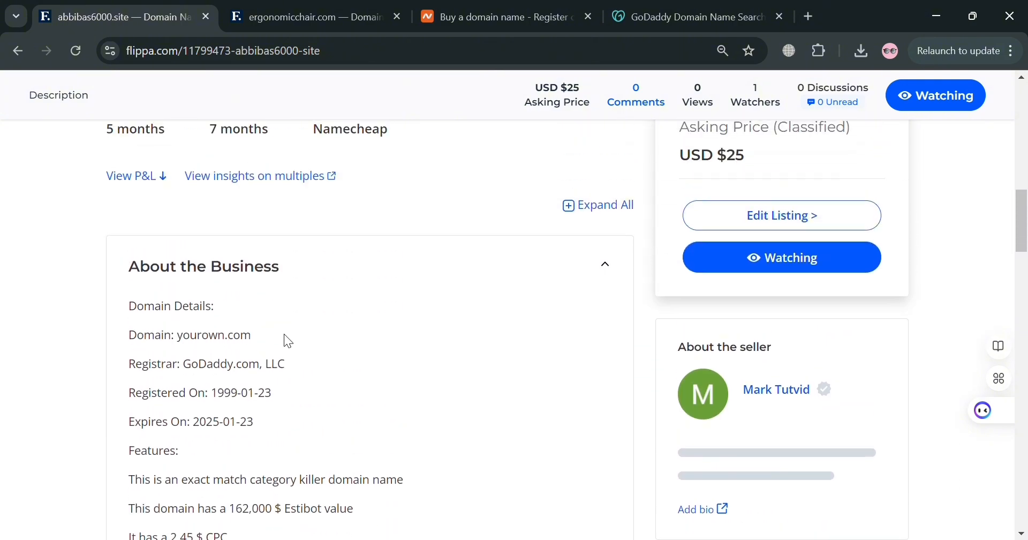
scroll(254, 344, up, 6)
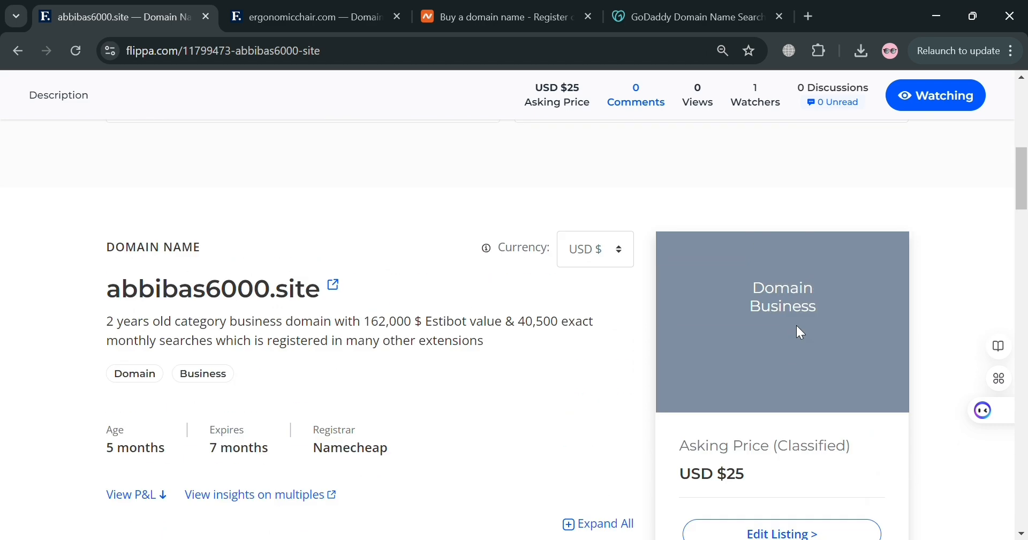
scroll(609, 471, down, 20)
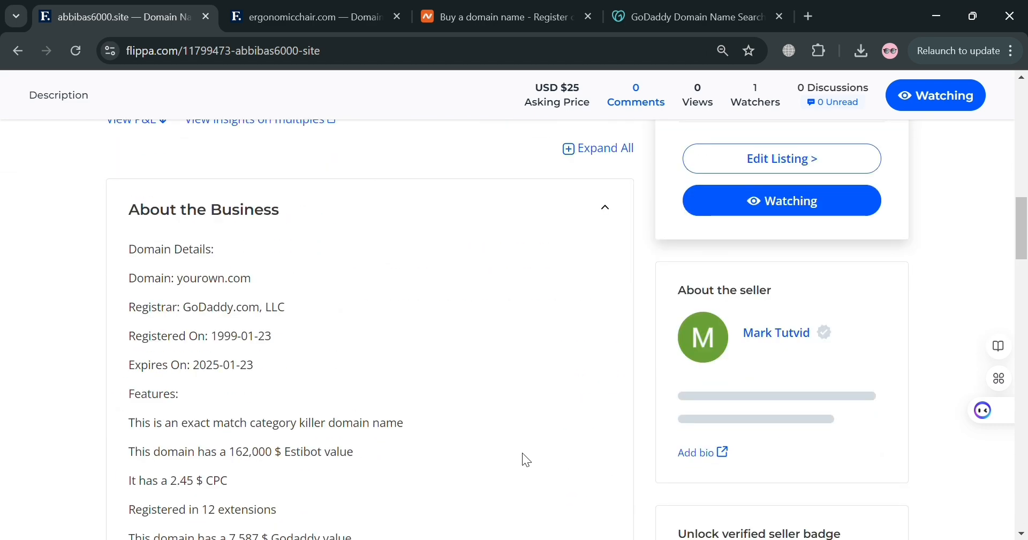
scroll(625, 407, down, 2)
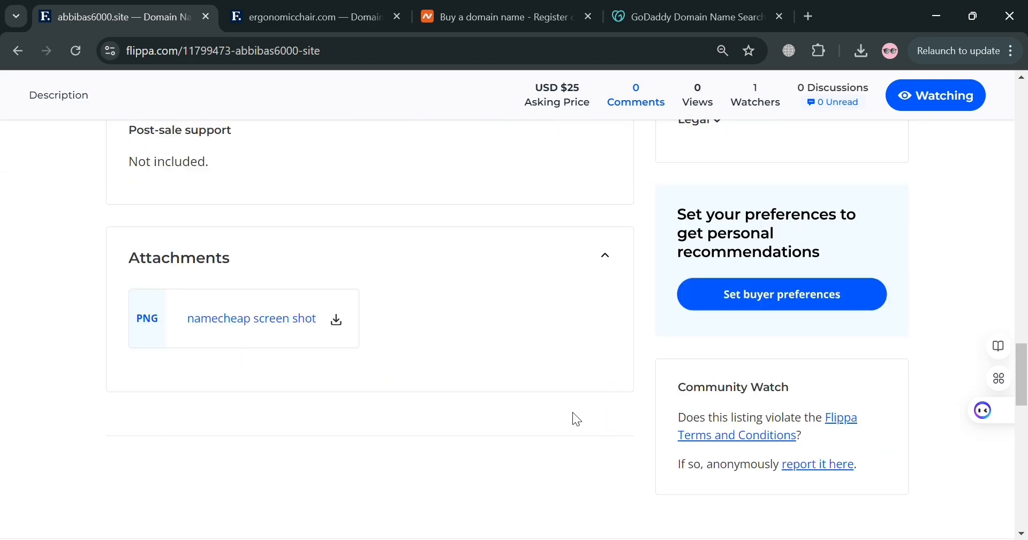
scroll(573, 412, up, 1)
scroll(548, 420, up, 10)
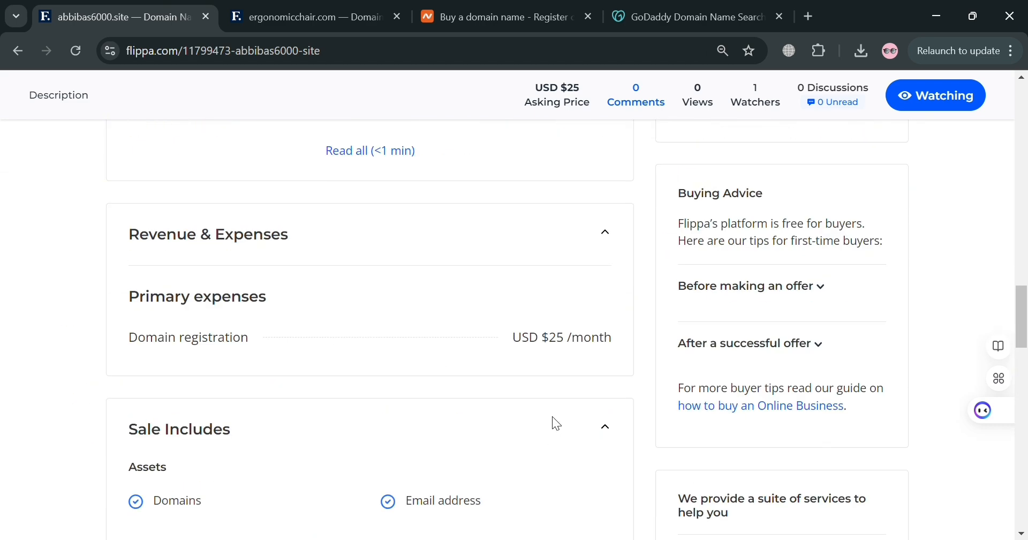